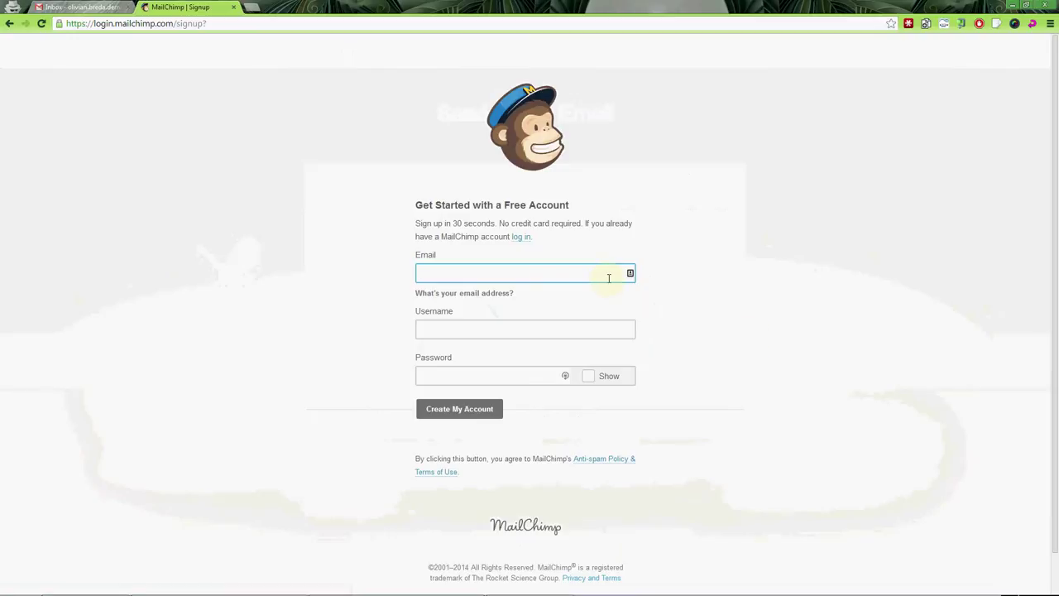
Copy the email address from the Notepad notes into the signup Email field.
key("alt+Tab")
key("alt+Tab")
key("ctrl+Home")
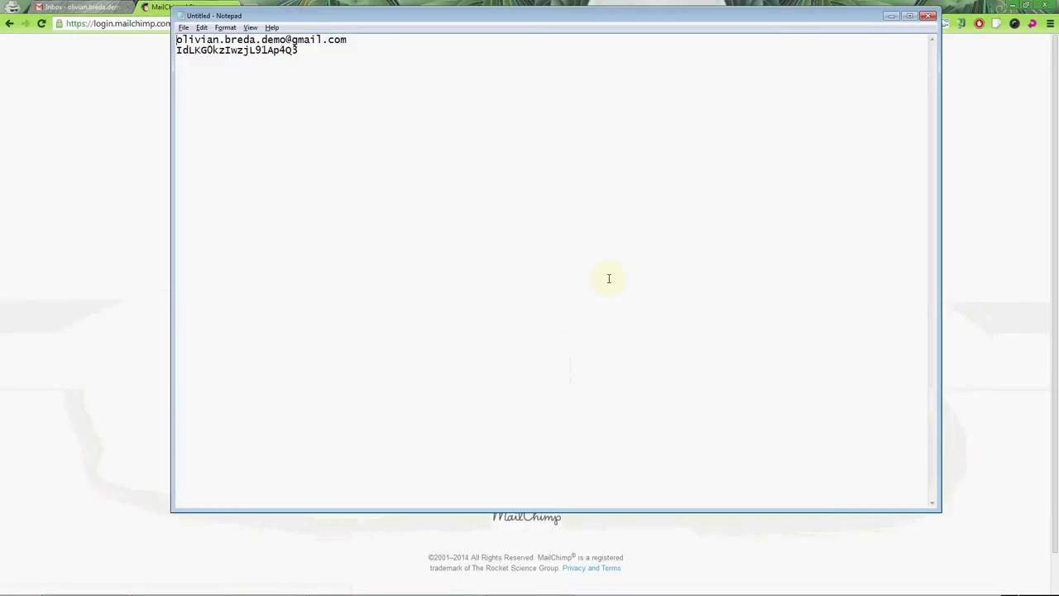
key("shift+End")
key("ctrl+c")
key("alt+Tab")
key("ctrl+v")
key("Tab")
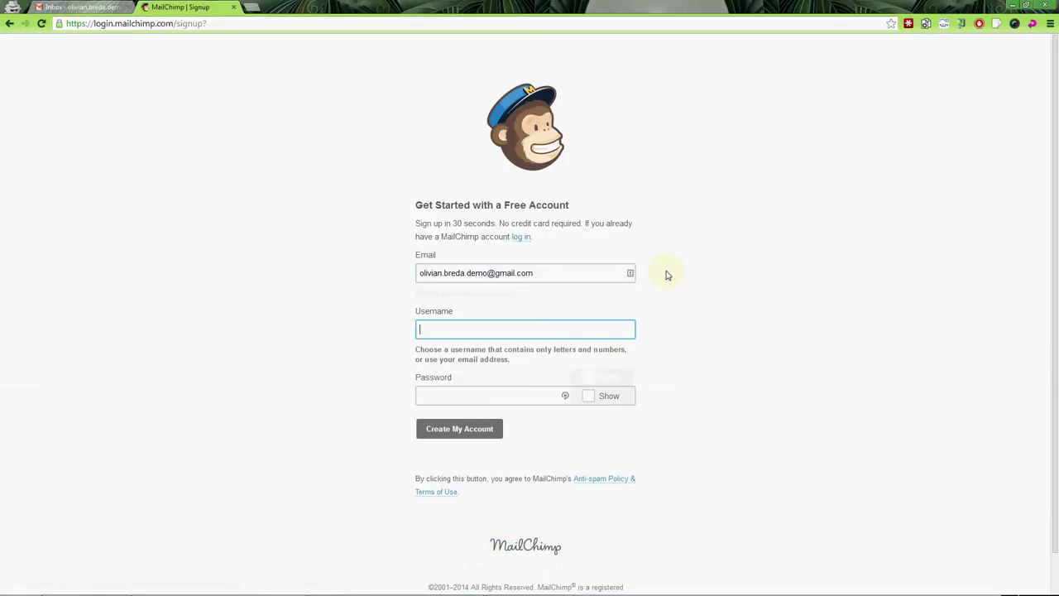
Add the username as a new line in the notes and paste it into the Username field.
key("alt+Tab")
key("alt+Tab")
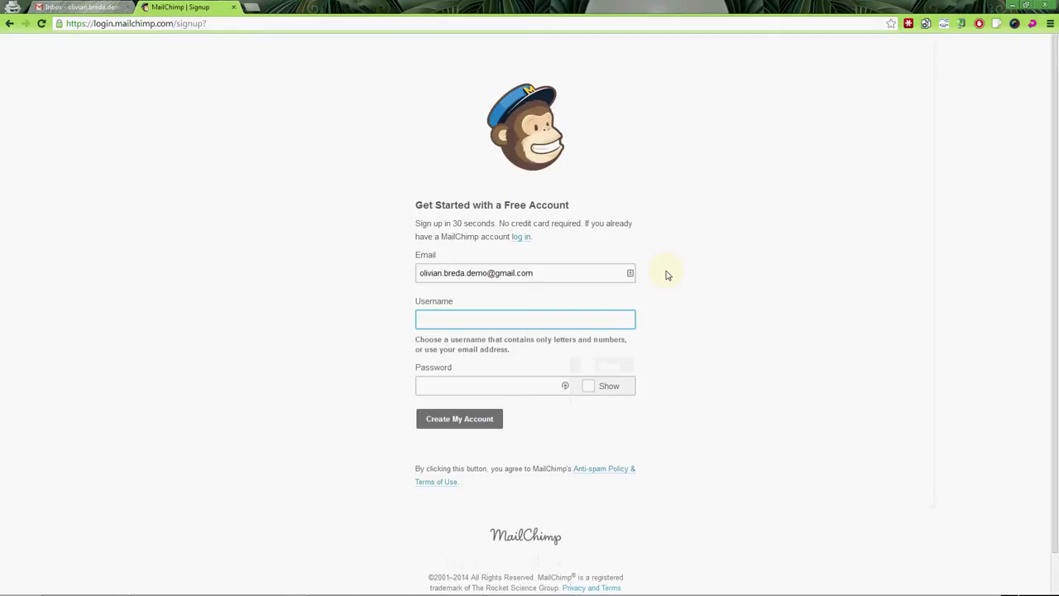
key("alt+Tab")
key("End")
key("Return")
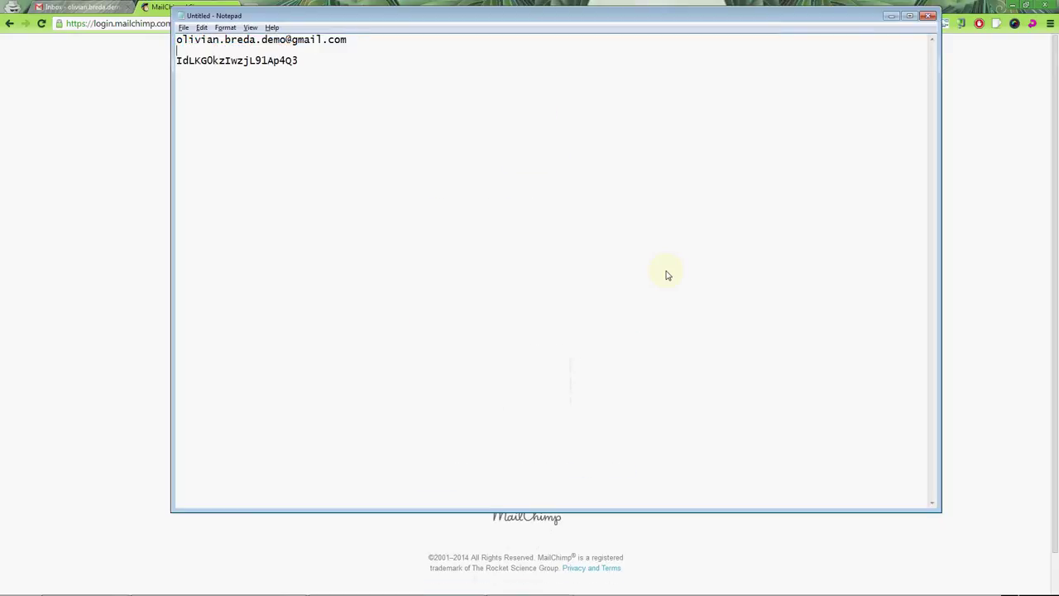
key("shift+Home")
key("alt+Tab")
key("ctrl+v")
key("Tab")
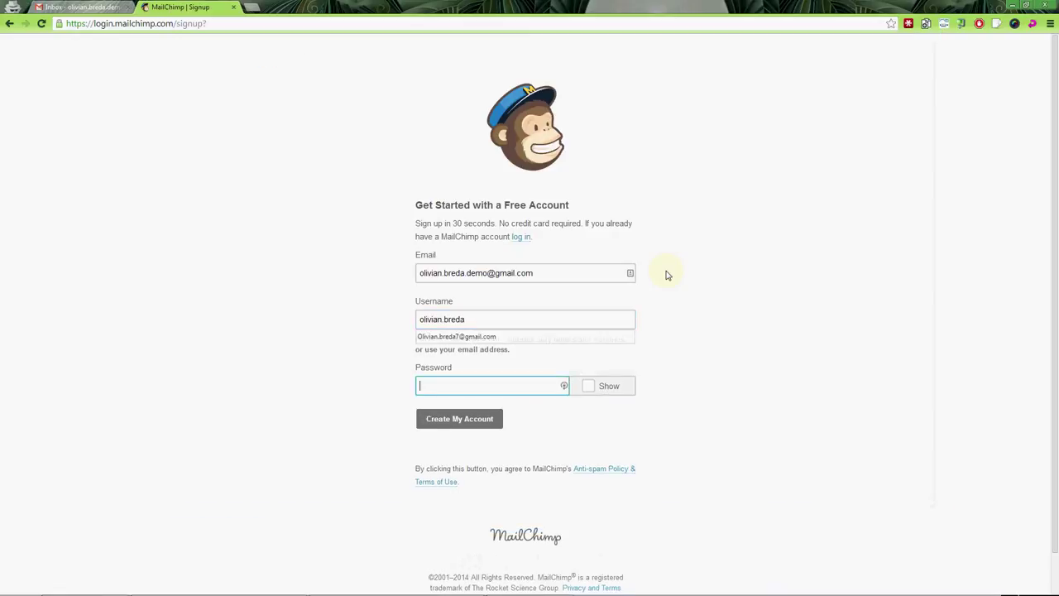
Copy the password line from the notes into the Password field.
key("alt+Tab")
key("Down")
key("shift+End")
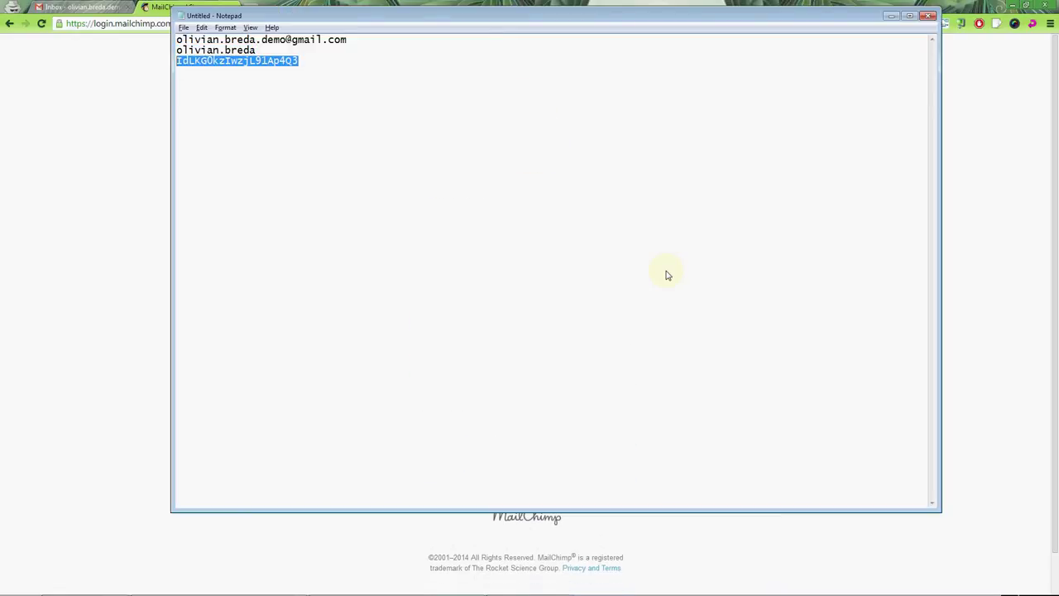
key("ctrl+c")
key("alt+Tab")
key("ctrl+v")
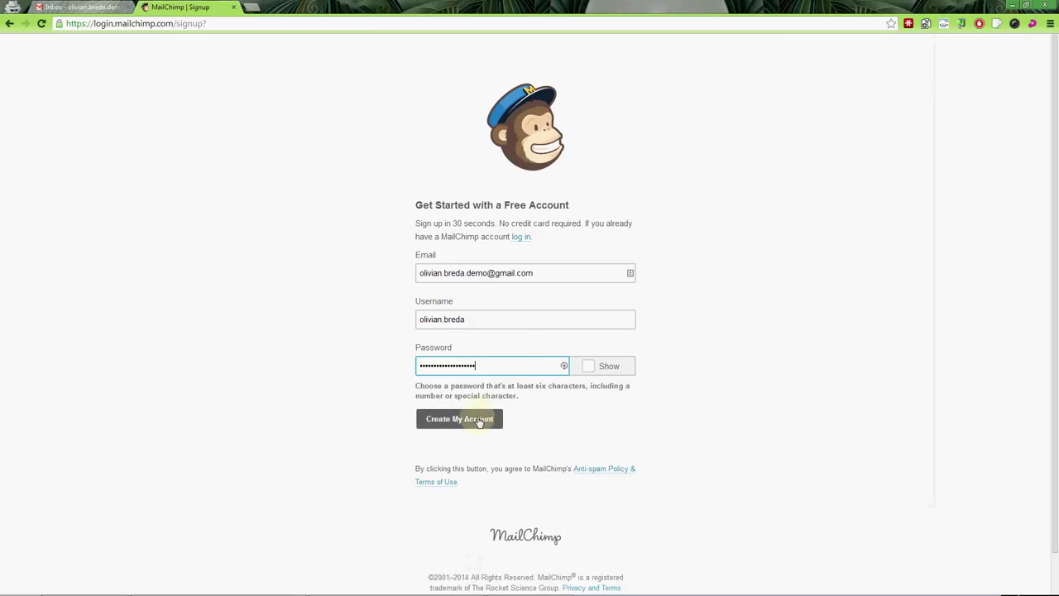
Submit the signup, remove the dot from the username, and resubmit.
left_click(460, 419)
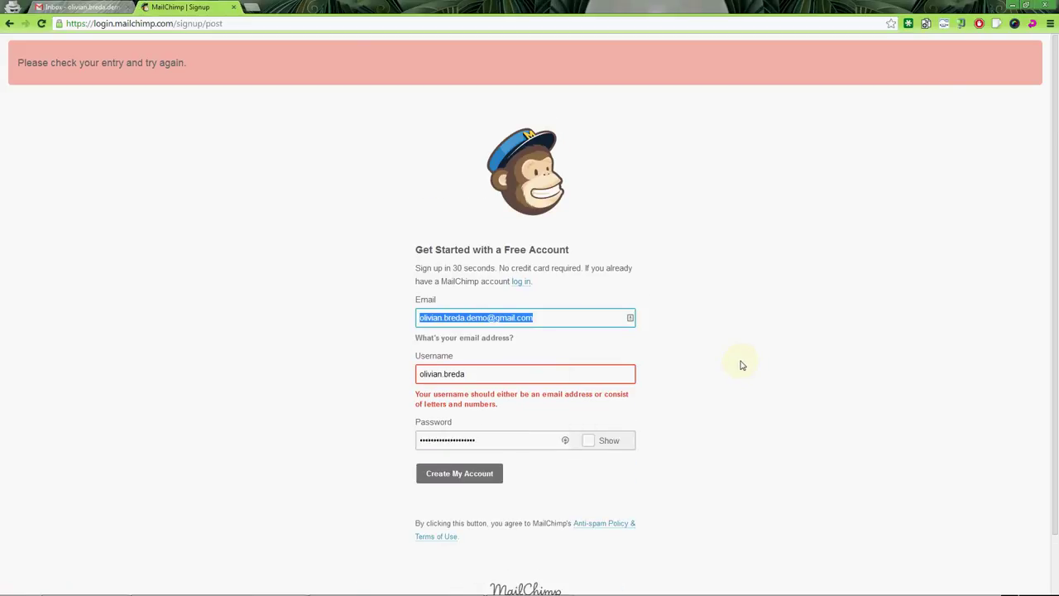
left_click(445, 373)
key("BackSpace")
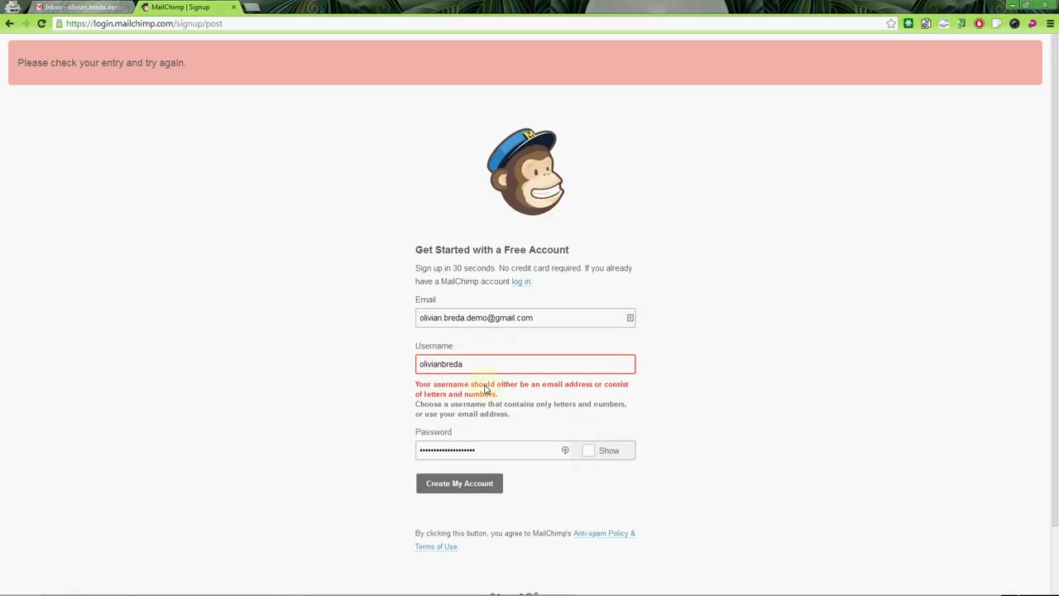
left_click(468, 480)
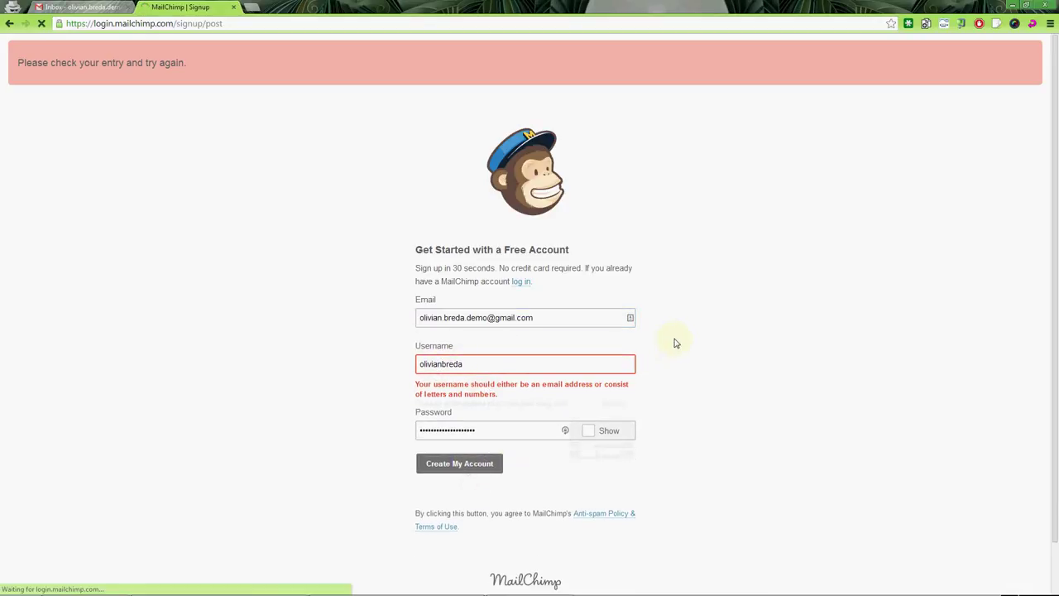
Remove the dot from the username saved in the Notepad notes too.
key("alt+Tab")
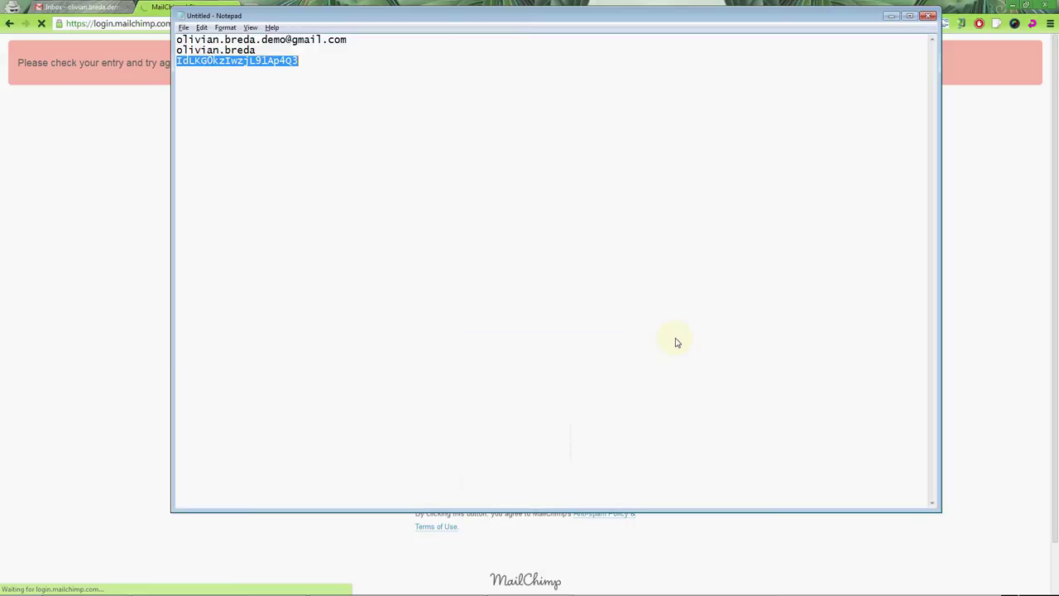
key("Up")
key("BackSpace")
key("alt+Tab")
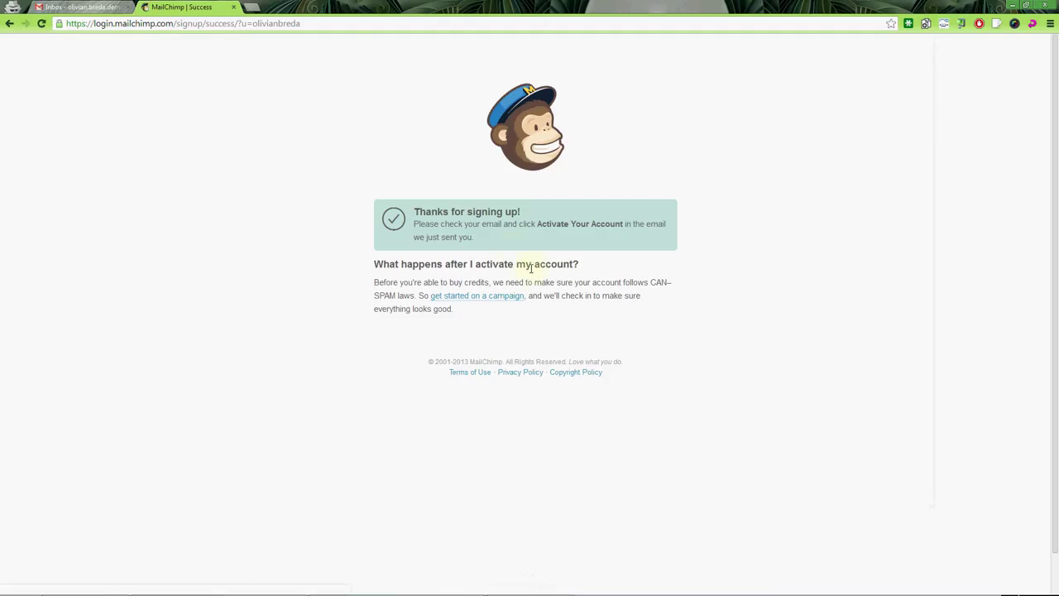
Open the MailChimp activation email in Gmail and follow its Activate Account link.
left_click_drag(450, 224, 535, 224)
left_click(79, 7)
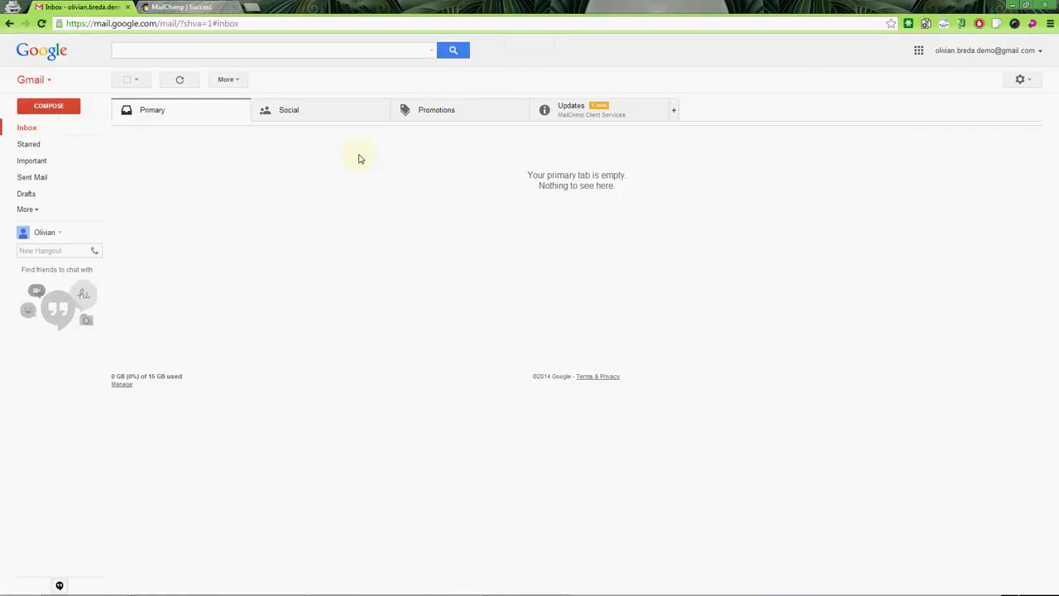
left_click(561, 108)
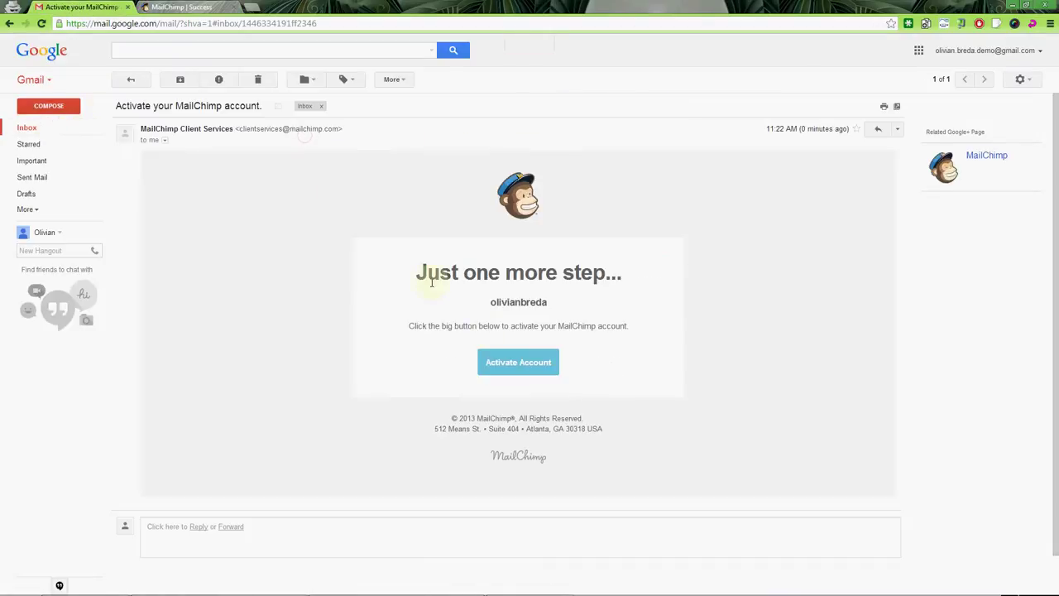
left_click(524, 362)
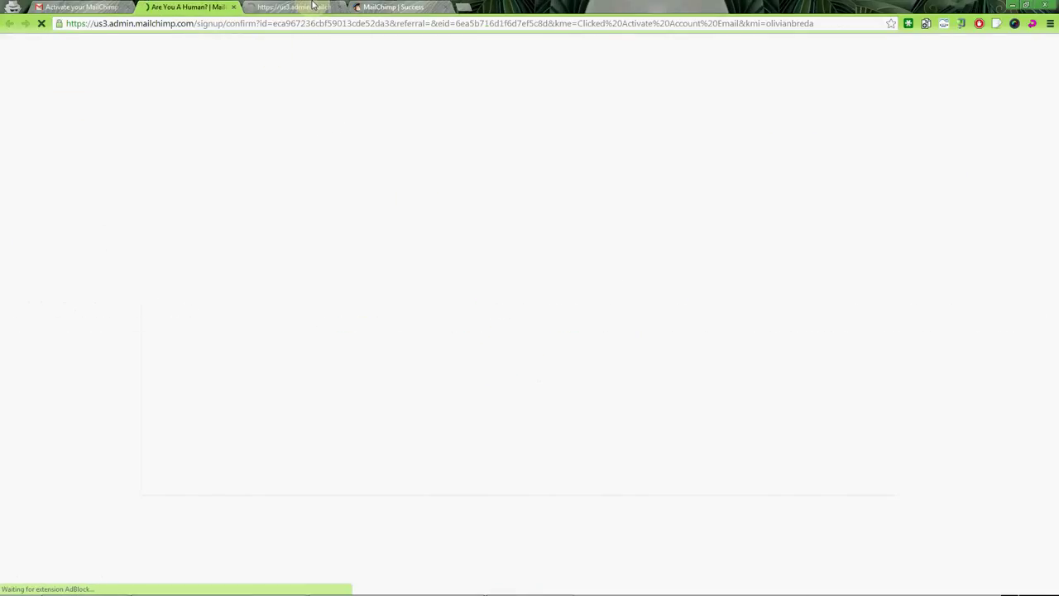
Answer the reCAPTCHA phrase and confirm the signup to reach the profile form.
left_click(448, 369)
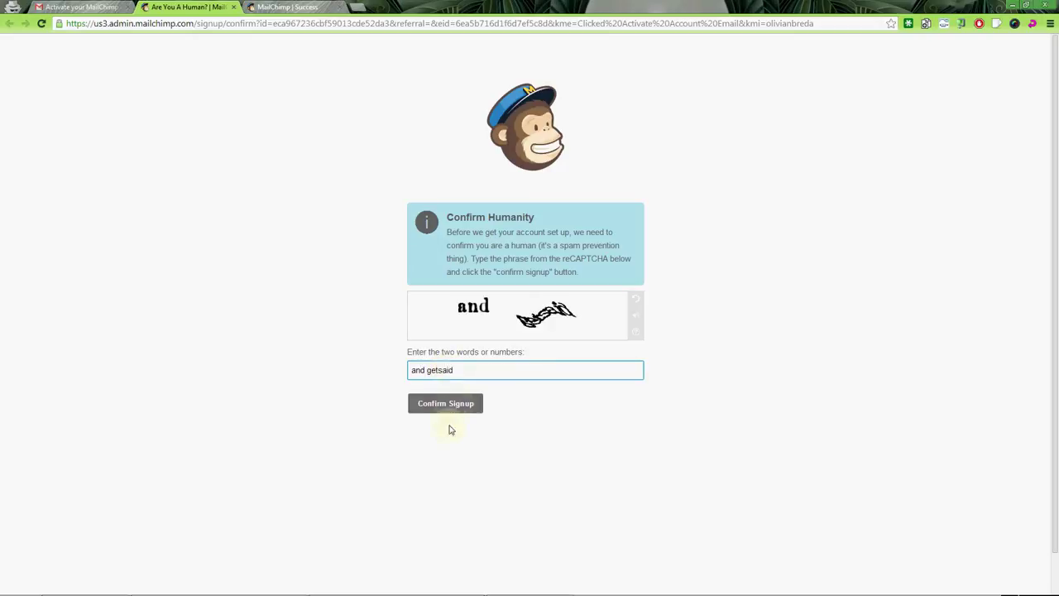
left_click(446, 404)
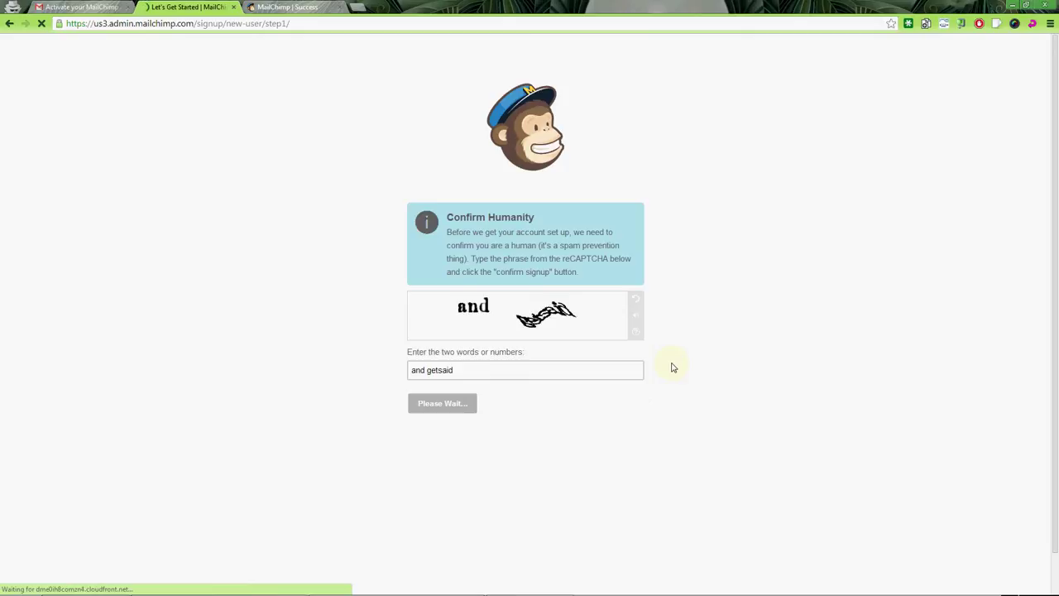
left_click(429, 281)
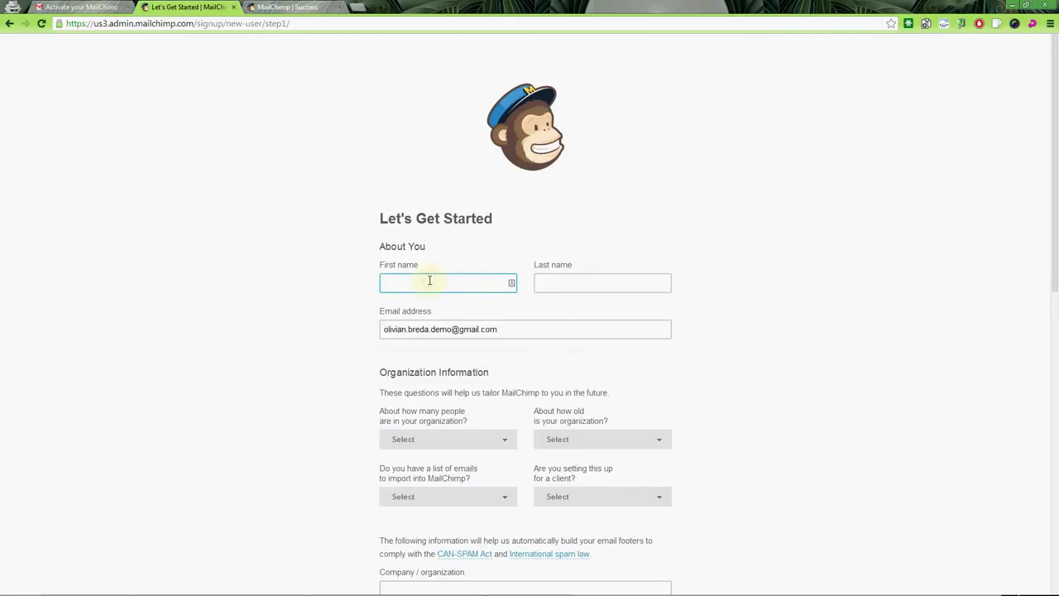
Enter the account holder's first and last name in the About You section.
key("Tab")
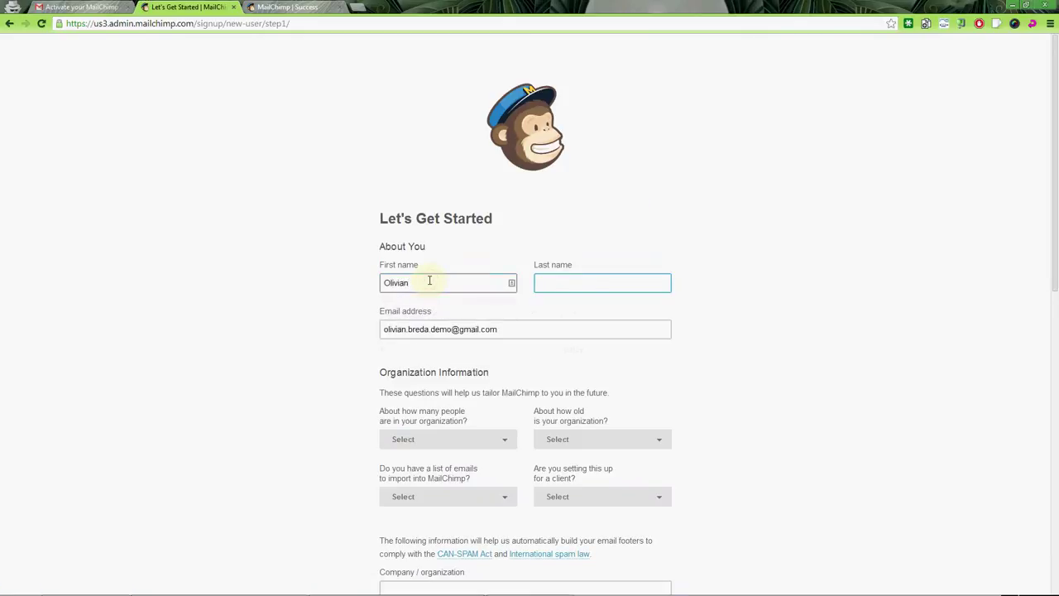
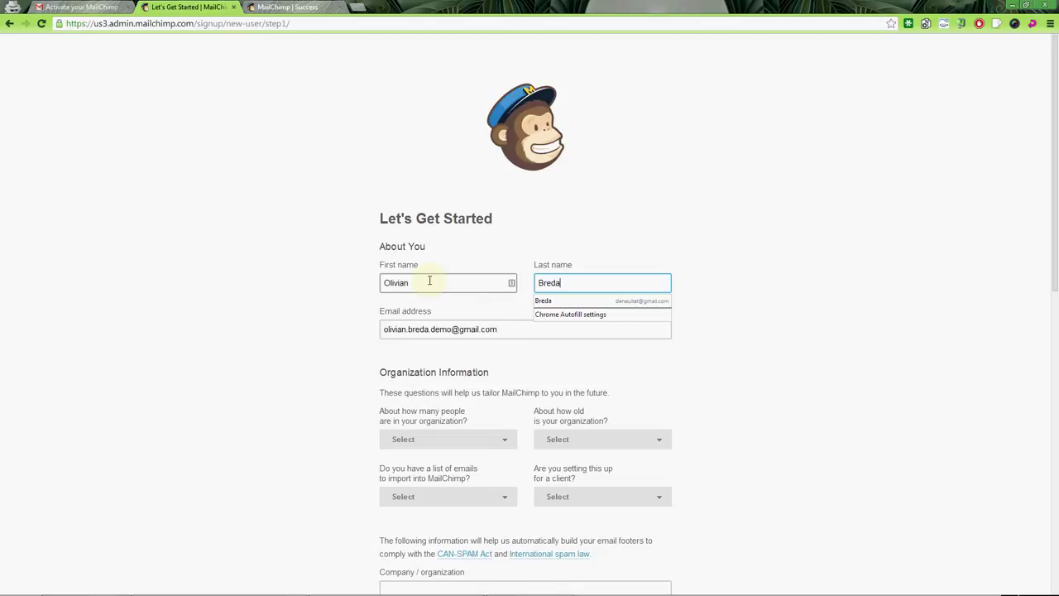
left_click(488, 257)
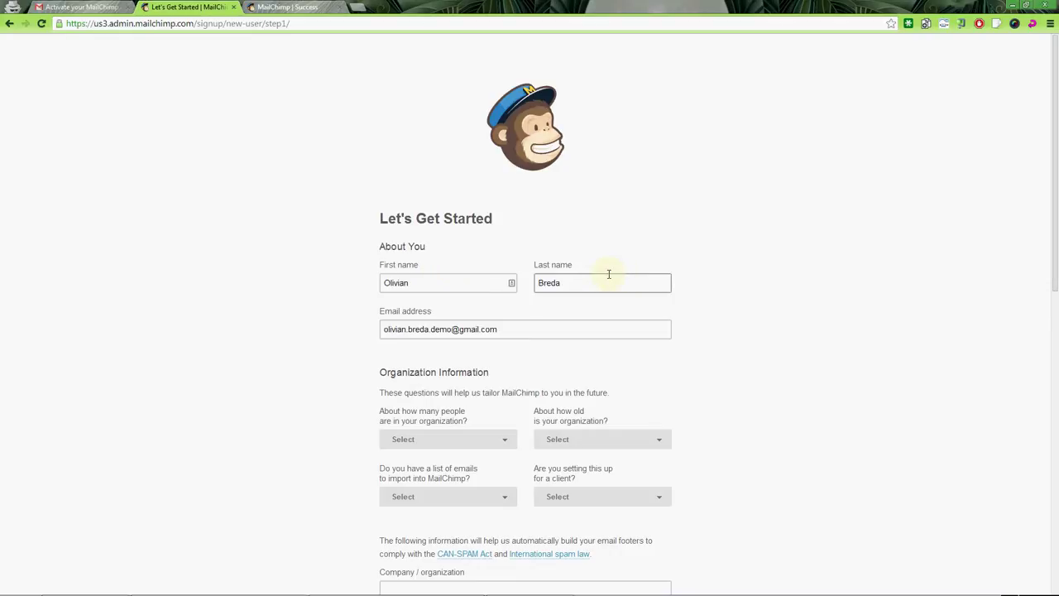
Review the prefilled email address and the entered first name.
left_click(466, 331)
left_click_drag(544, 331, 362, 335)
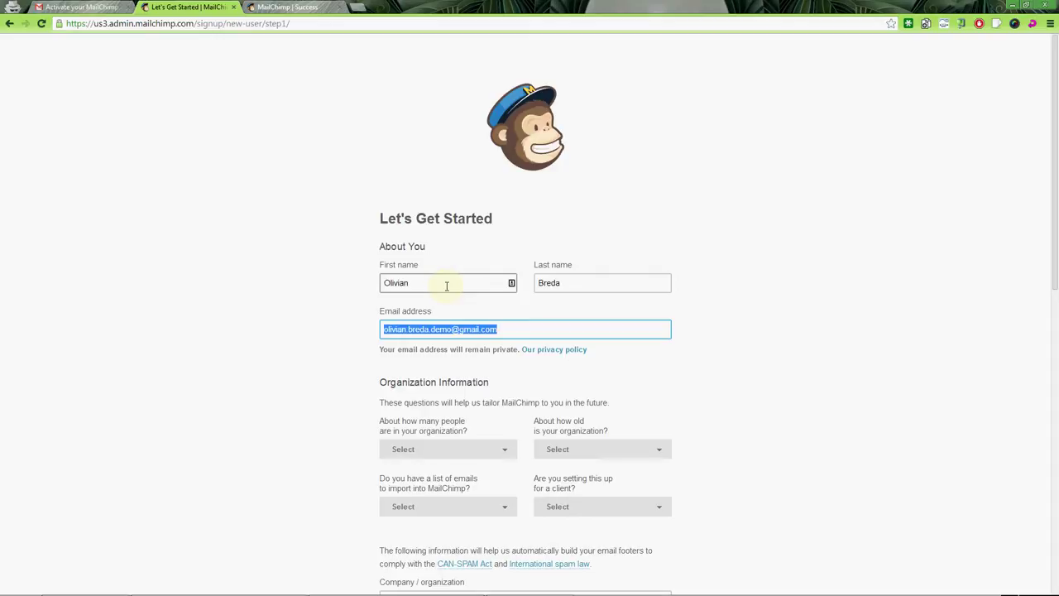
double_click(447, 286)
key("Tab")
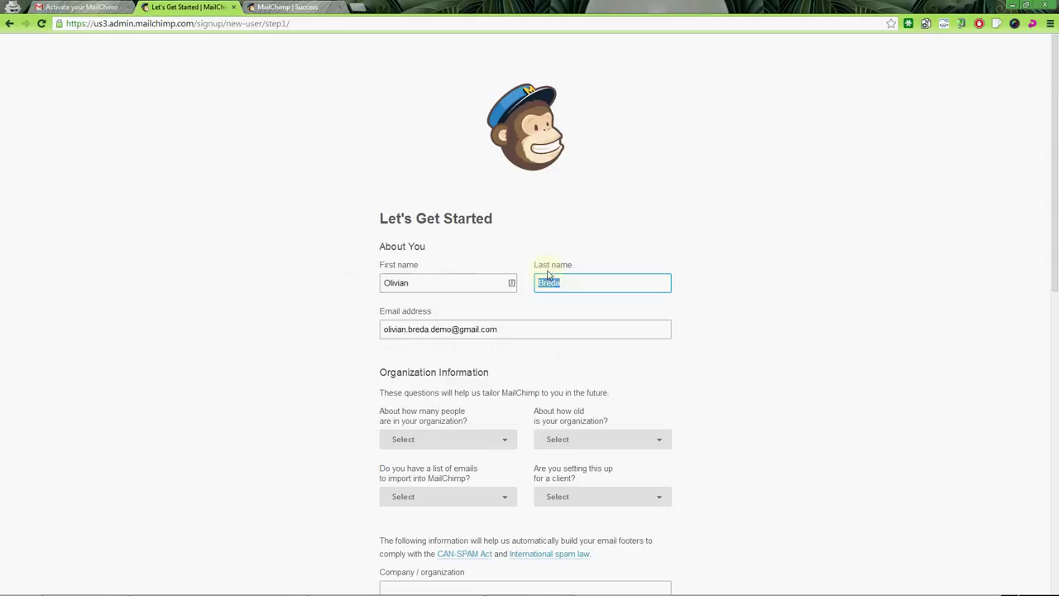
Set organization size to 1-5 people and organization age to 6-10 years.
scroll(634, 303, "down", 1)
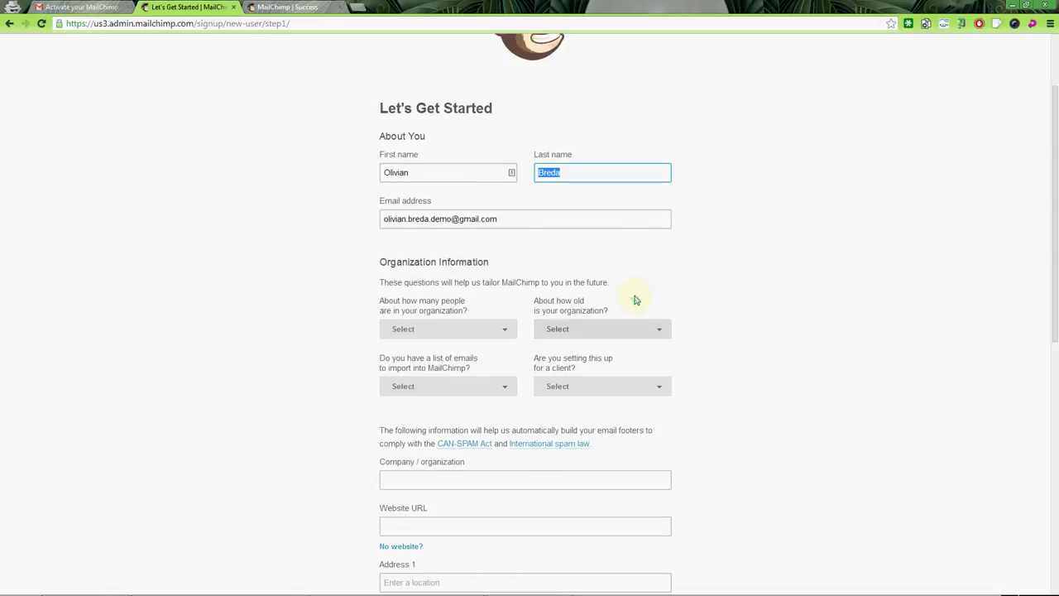
left_click(489, 329)
left_click(476, 352)
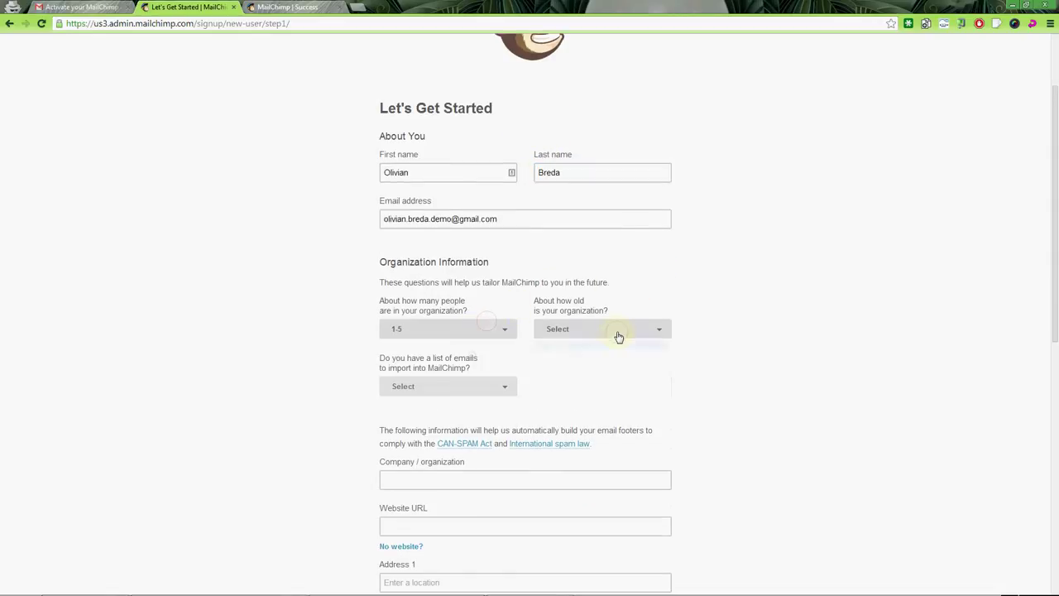
left_click(616, 331)
left_click(610, 351)
left_click(557, 330)
left_click(565, 387)
Answer Yes to having an email list to import and No to client setup.
left_click(421, 386)
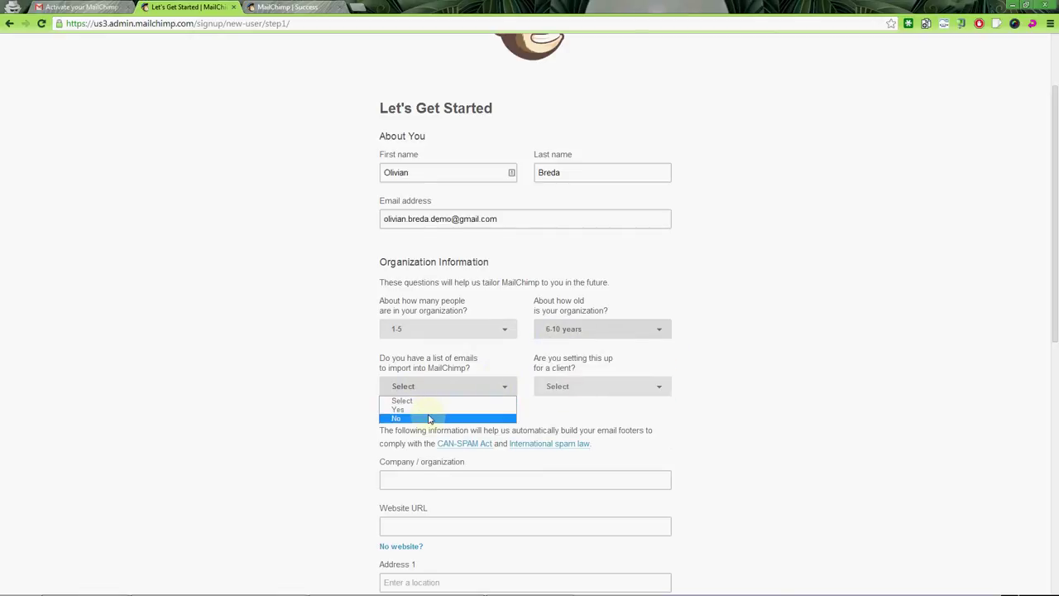
left_click(426, 409)
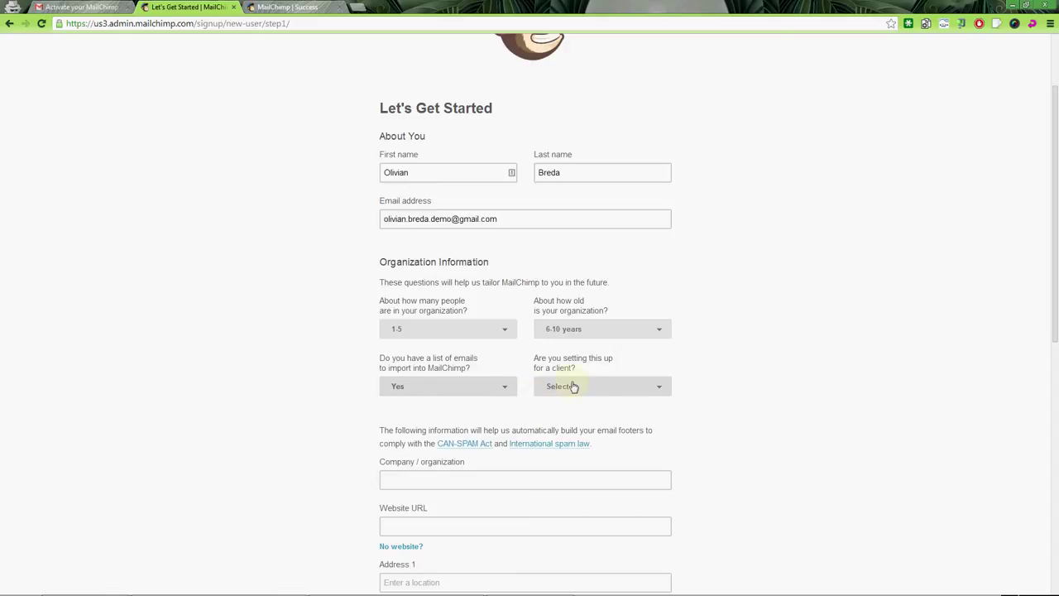
left_click(579, 385)
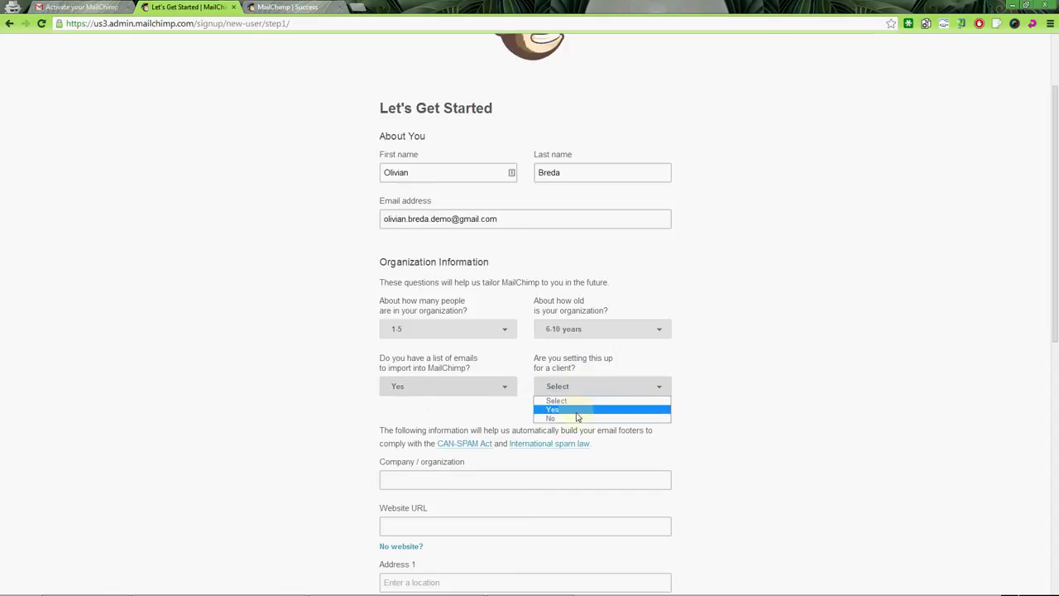
left_click(576, 418)
scroll(728, 364, "down", 1)
Fill in the company name and the website URL in the profile form.
scroll(729, 348, "down", 1)
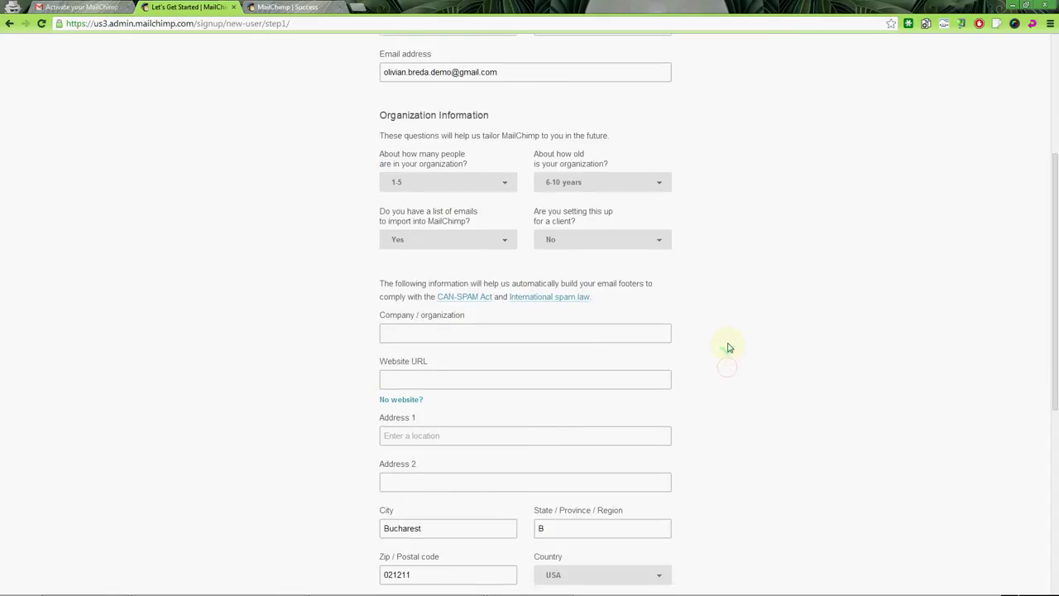
left_click(512, 338)
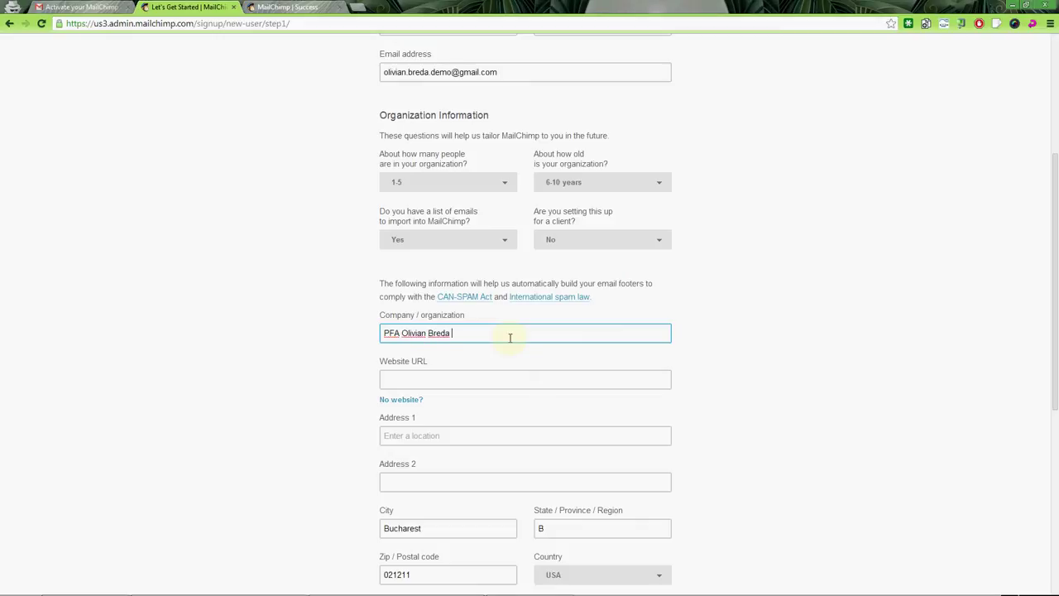
key("Tab")
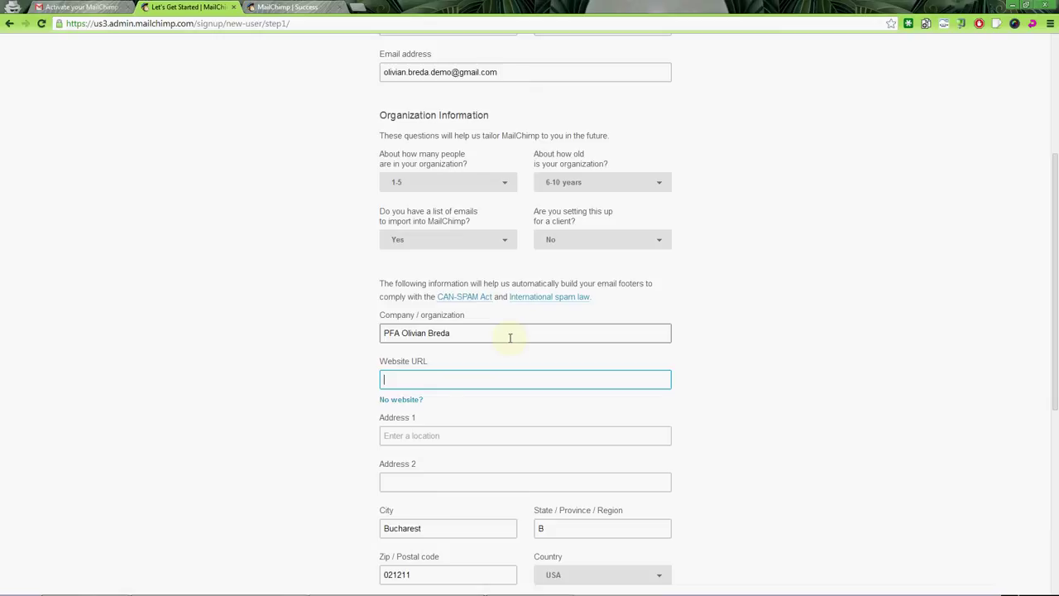
type("http://ol")
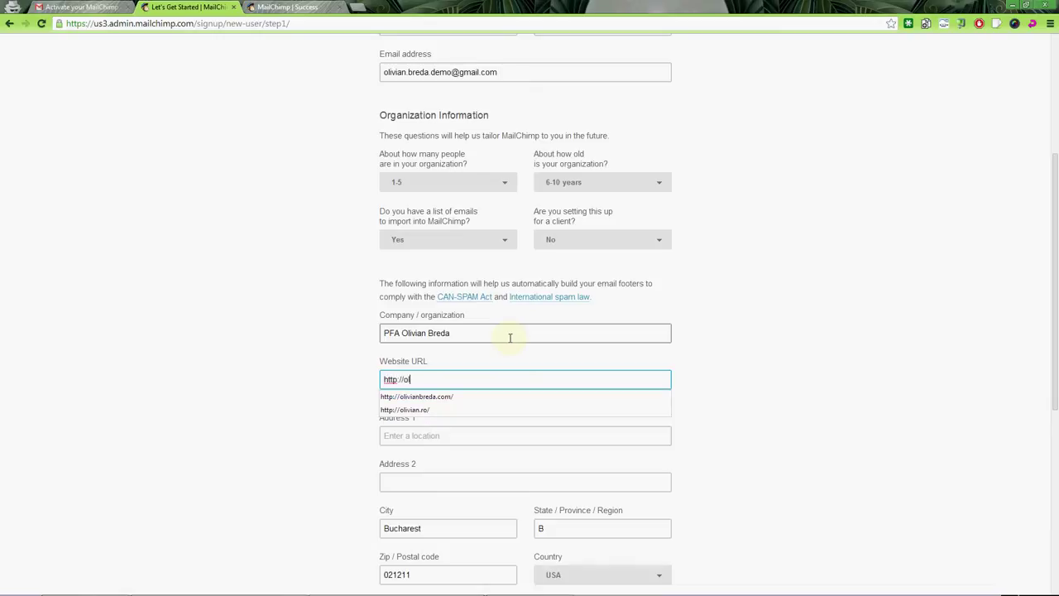
type("ivian.ro")
key("Tab")
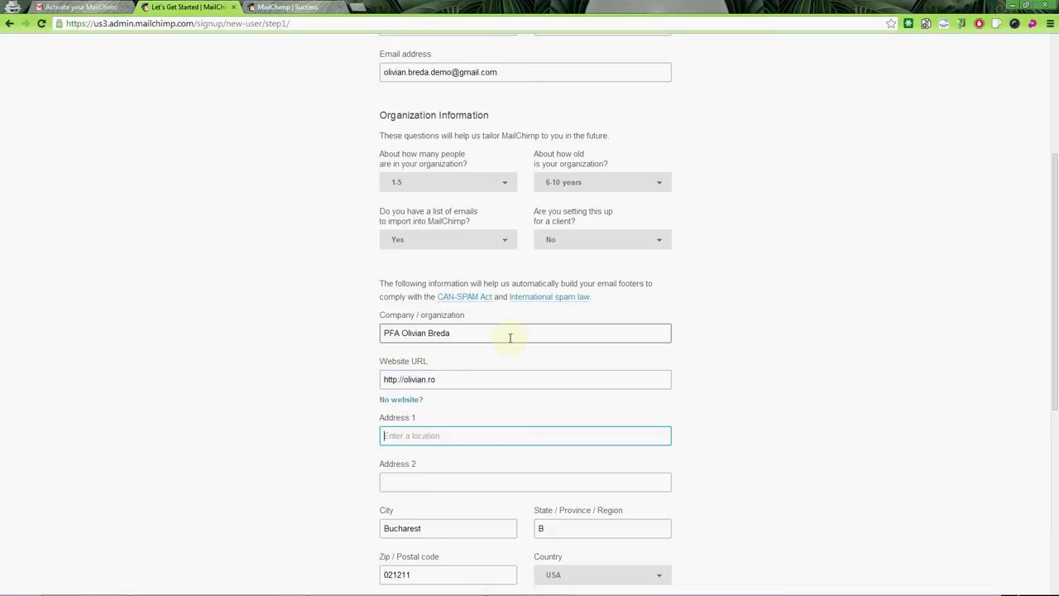
Type the street name on a new Notepad line and paste it into Address 1.
type("s")
key("BackSpace")
key("alt+Tab")
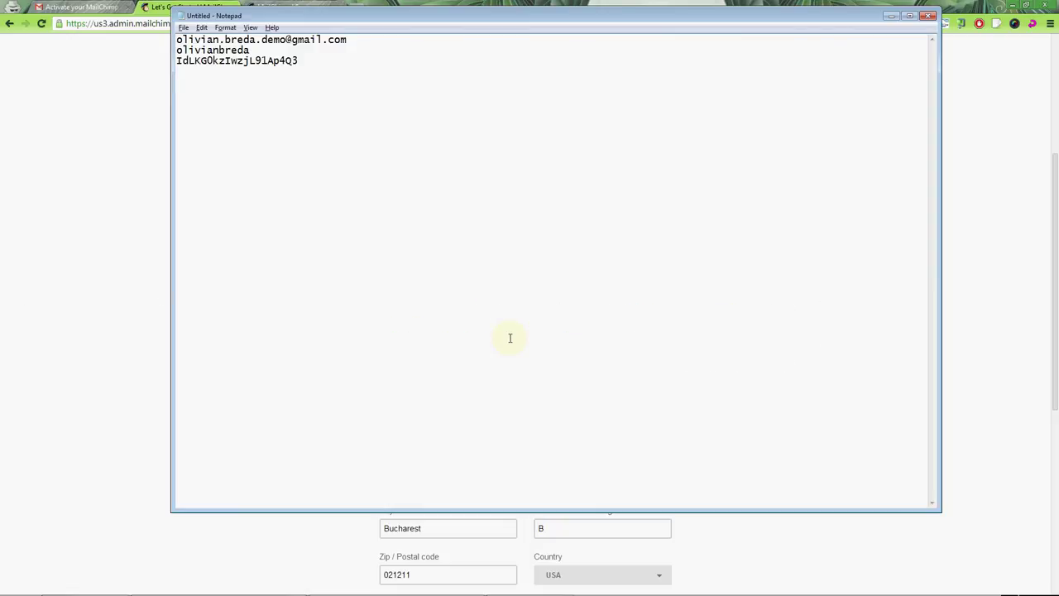
type("Bd.")
key("BackSpace")
key("BackSpace")
type("Sos. Bucuresti-Ploiesti")
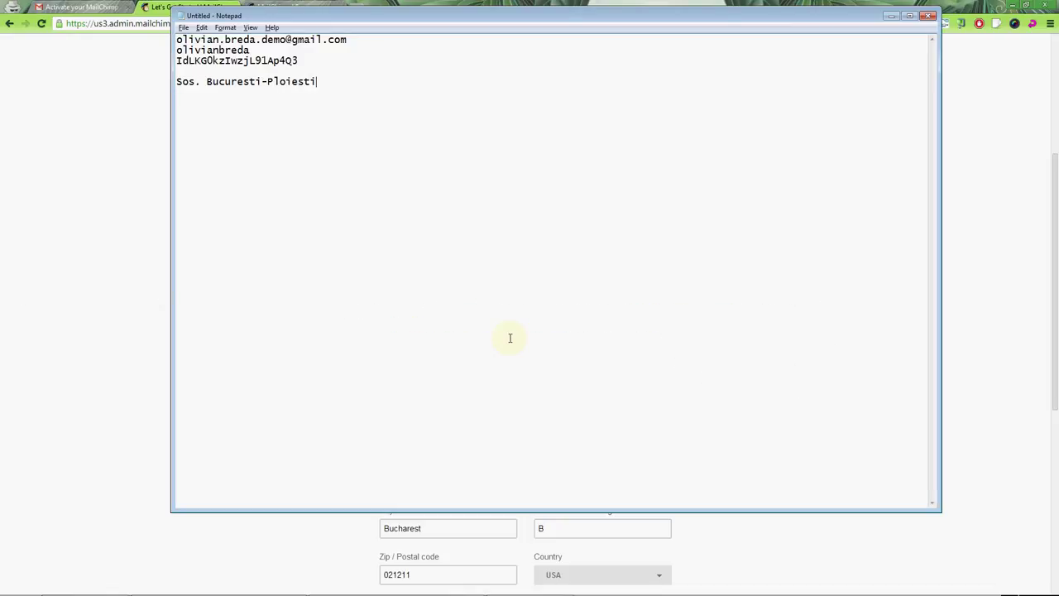
key("shift+Home")
key("ctrl+c")
key("alt+Tab")
key("ctrl+v")
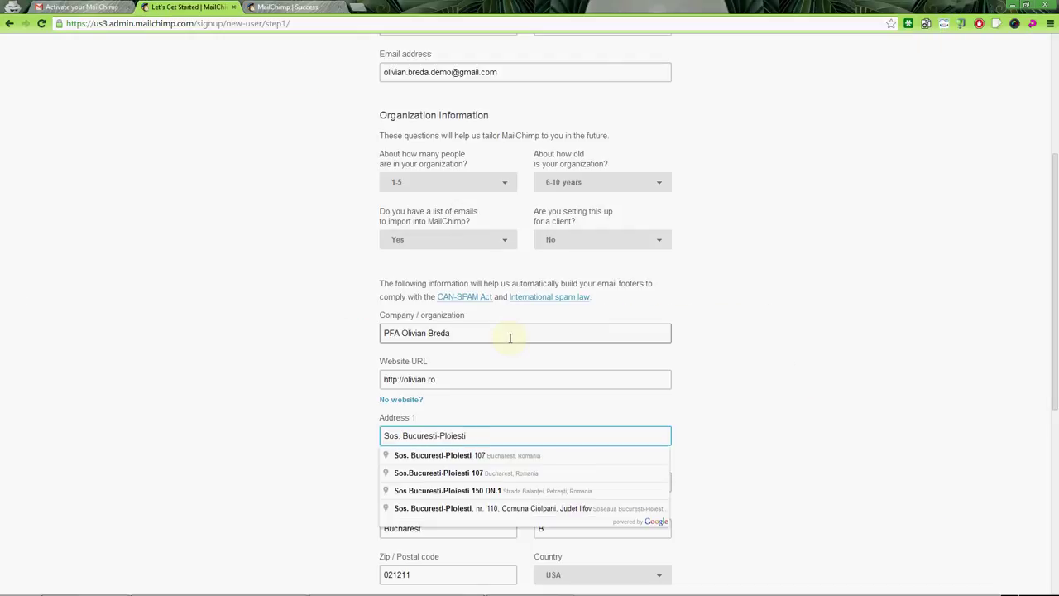
Accept the first suggested address and enter the city and region.
key("Down")
key("Tab")
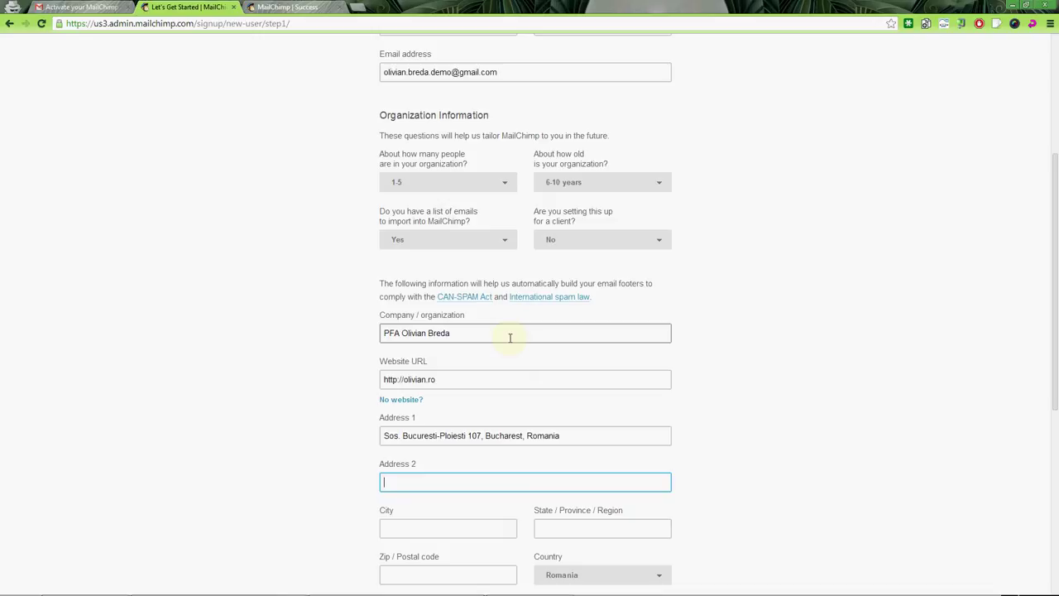
key("Tab")
scroll(571, 314, "down", 1)
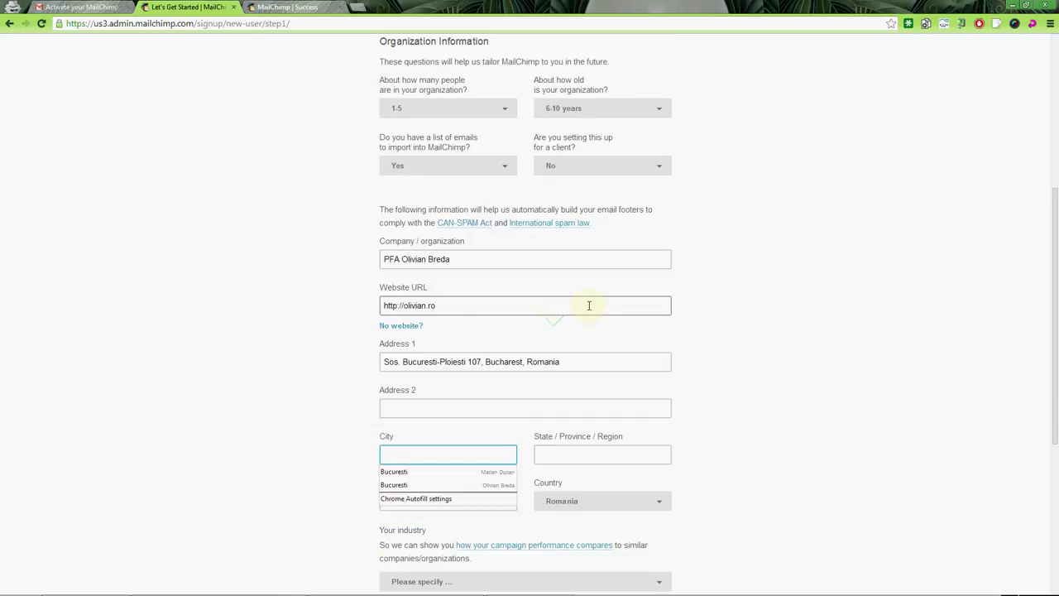
type("Bucuresti")
key("Tab")
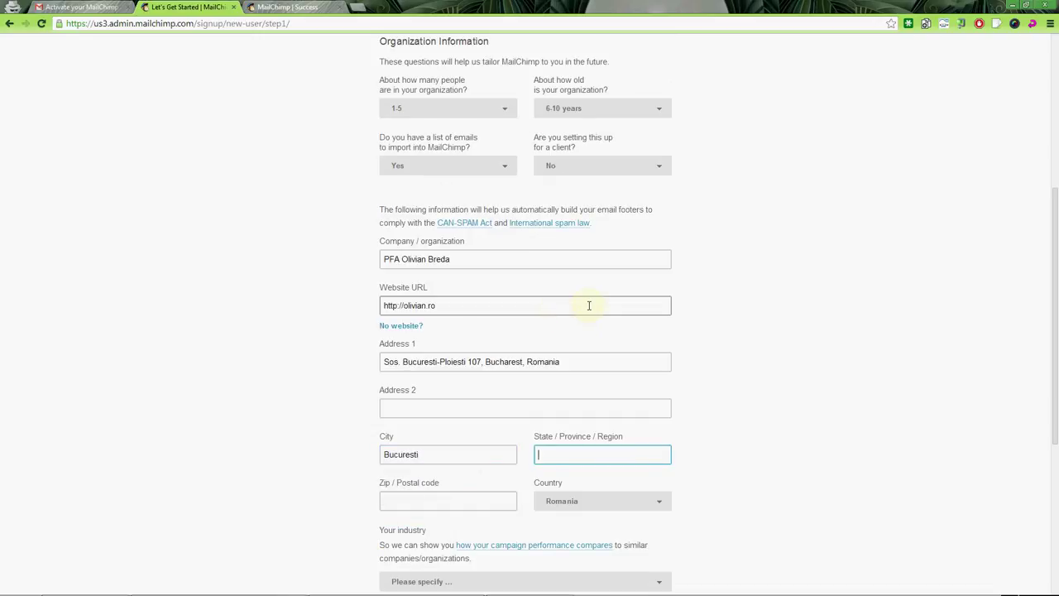
type("Sector 3")
Trim the city and country suffix from Address 1 and enter the postal code.
left_click(491, 359)
left_click_drag(481, 361, 561, 361)
key("BackSpace")
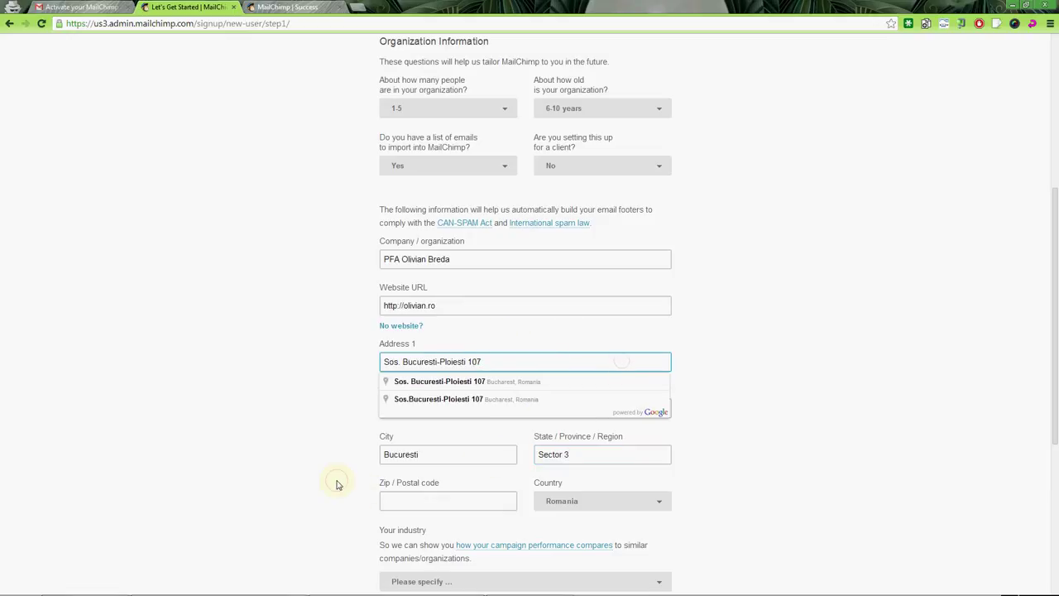
scroll(337, 485, "down", 1)
left_click(443, 399)
type("04")
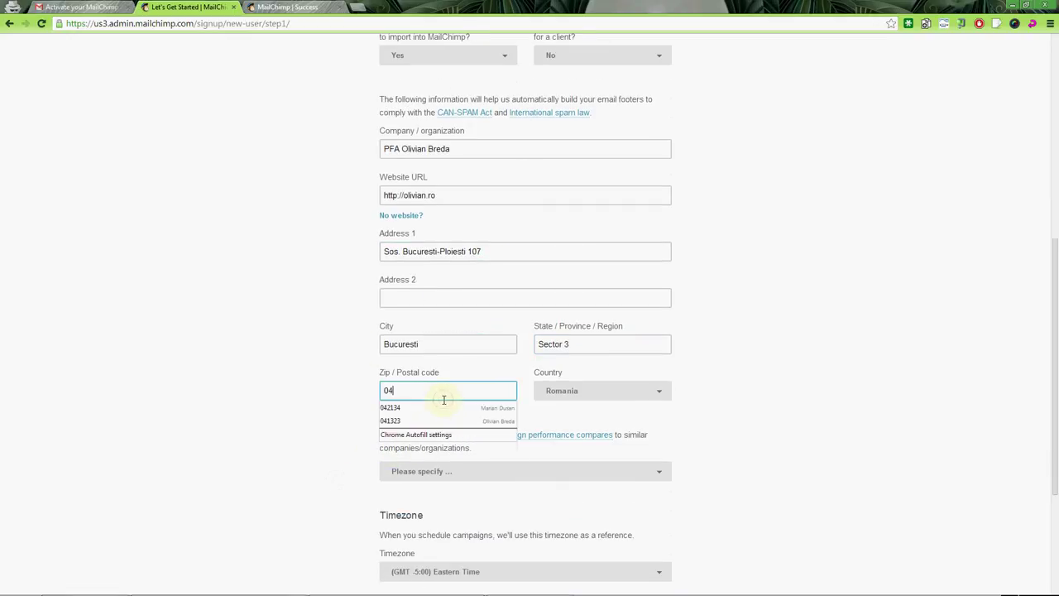
type("2344")
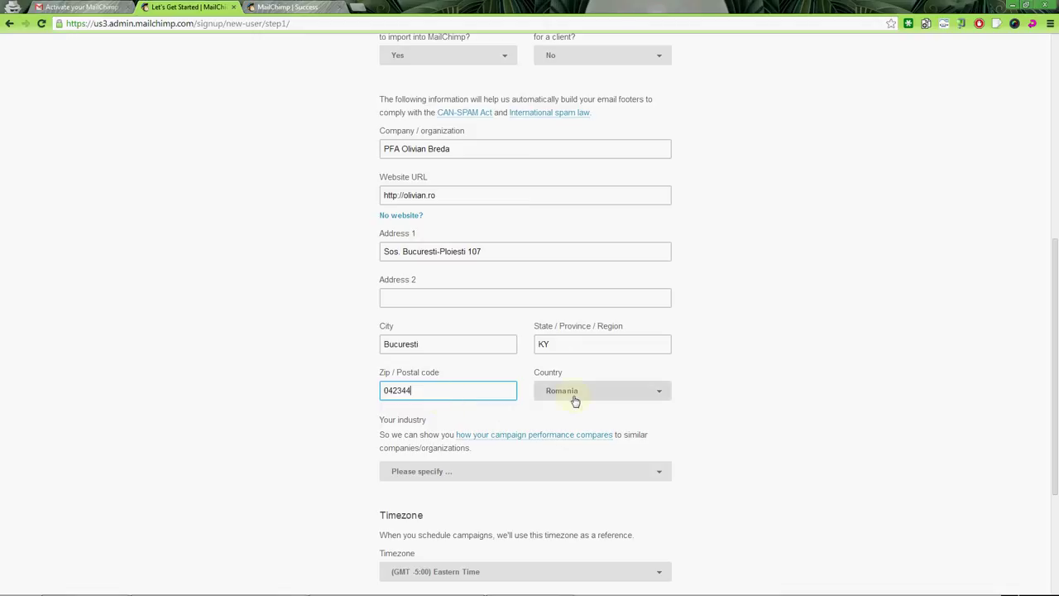
Choose Business and Finance and (GMT +2:00) Eastern European Time, then save the profile.
left_click(501, 476)
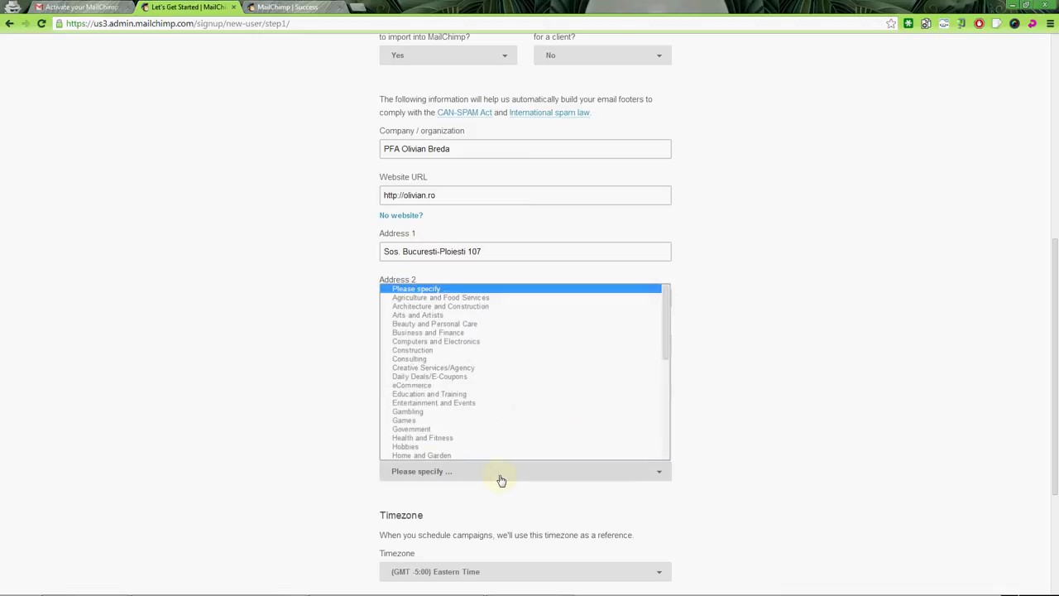
left_click(520, 332)
scroll(500, 369, "down", 2)
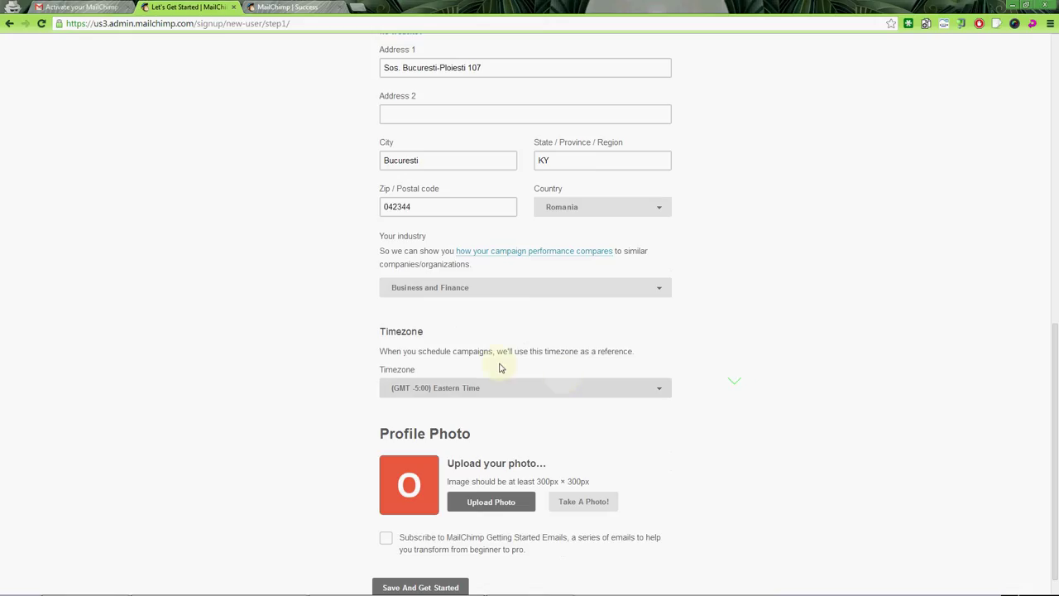
left_click(504, 387)
scroll(514, 464, "up", 5)
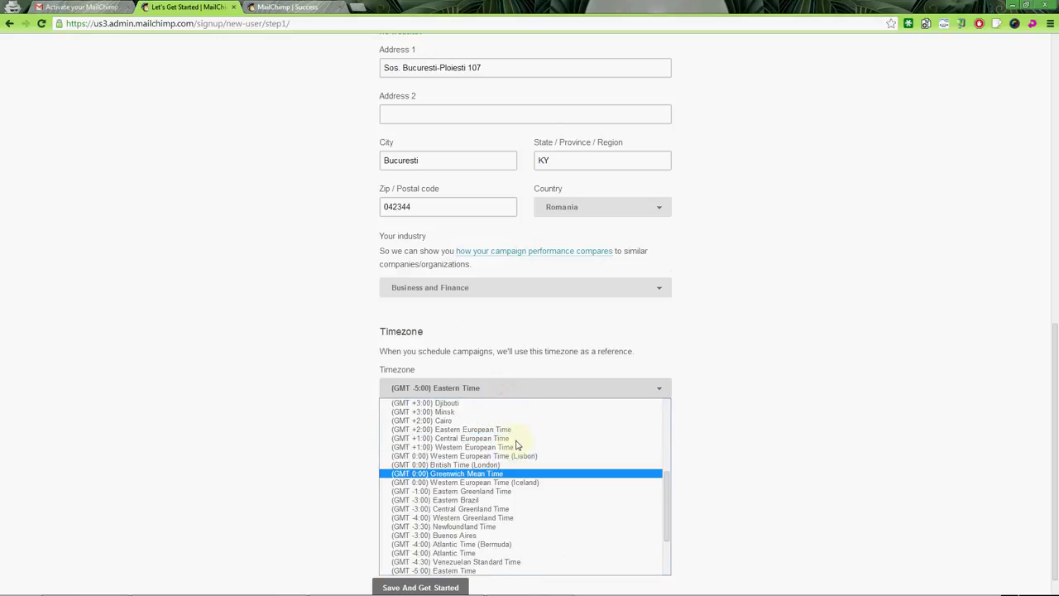
left_click(485, 429)
scroll(749, 386, "down", 1)
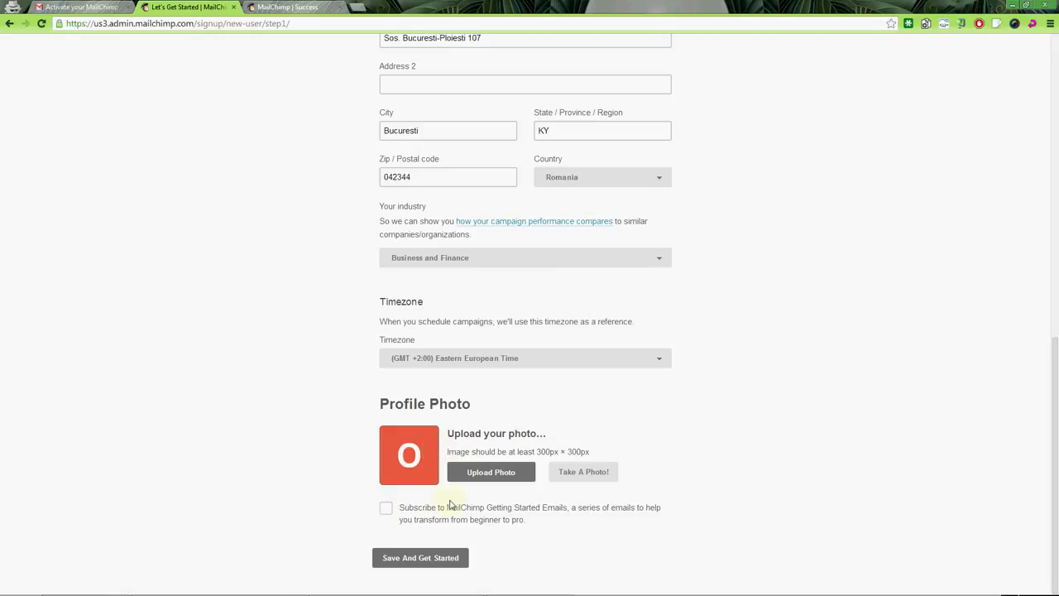
left_click(411, 559)
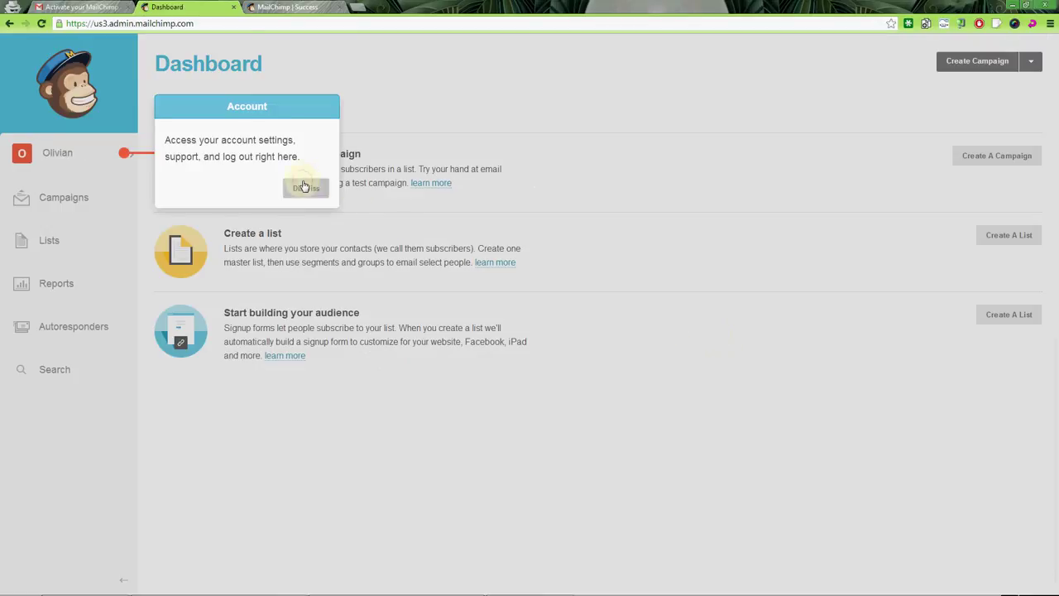
Dismiss the Account tip and check the Gmail inbox for the activation email.
left_click(303, 187)
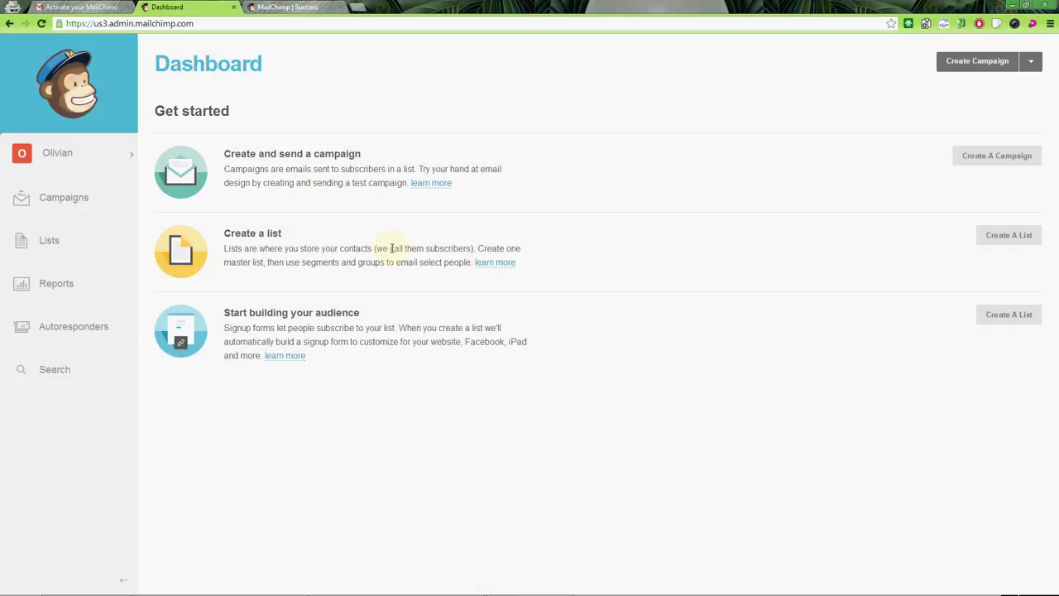
left_click(81, 7)
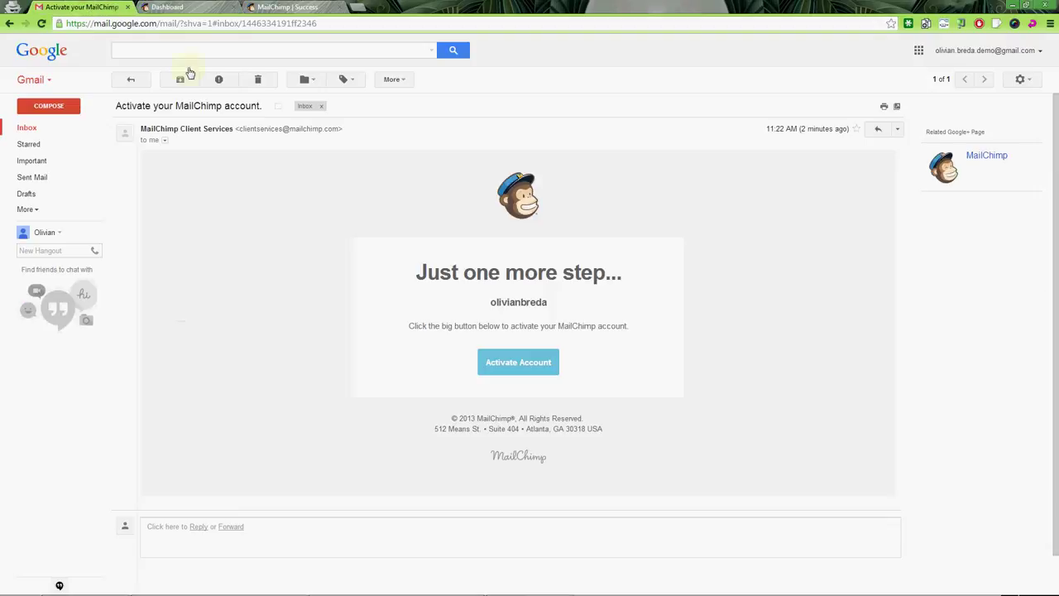
left_click(69, 135)
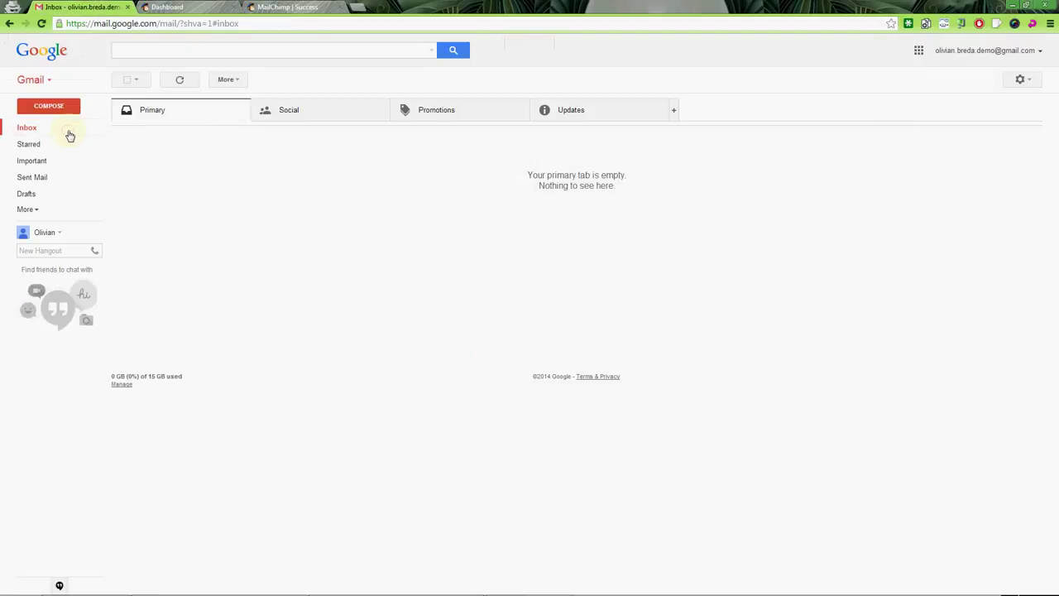
Return to the MailChimp Dashboard and log out from the account menu.
left_click(166, 6)
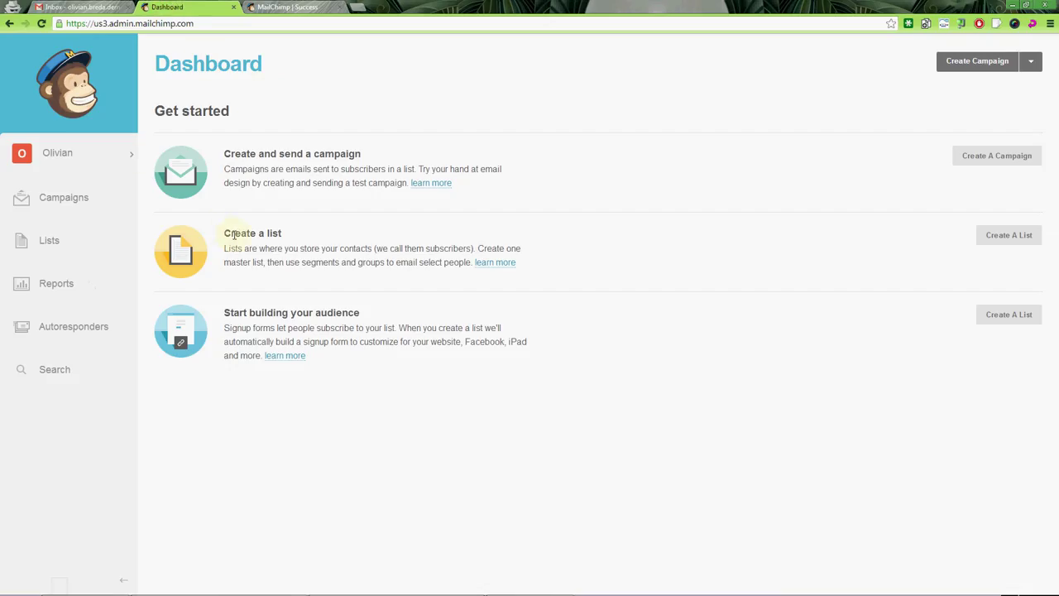
left_click(124, 158)
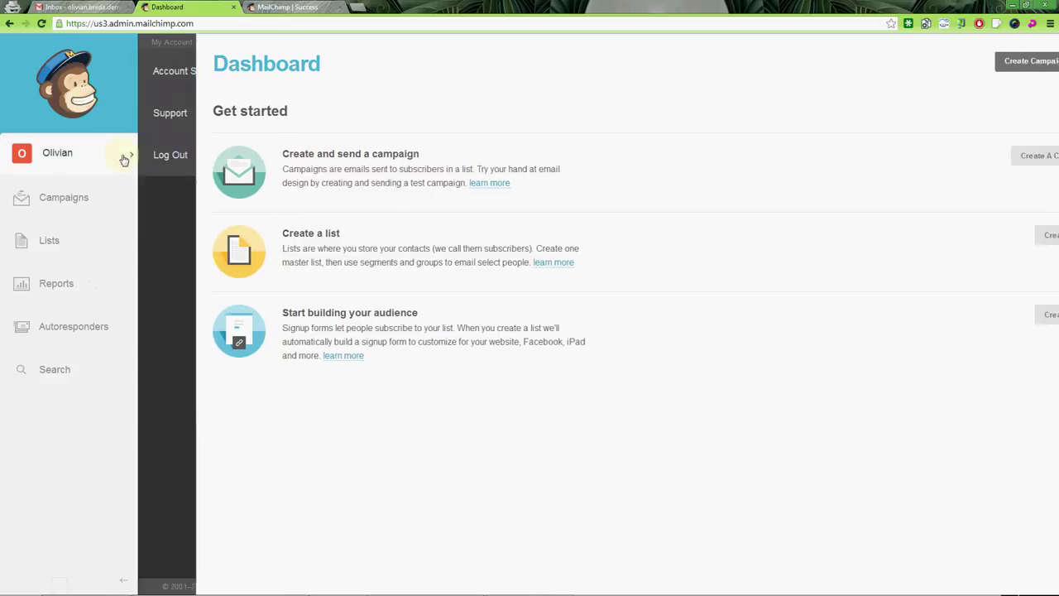
left_click(239, 170)
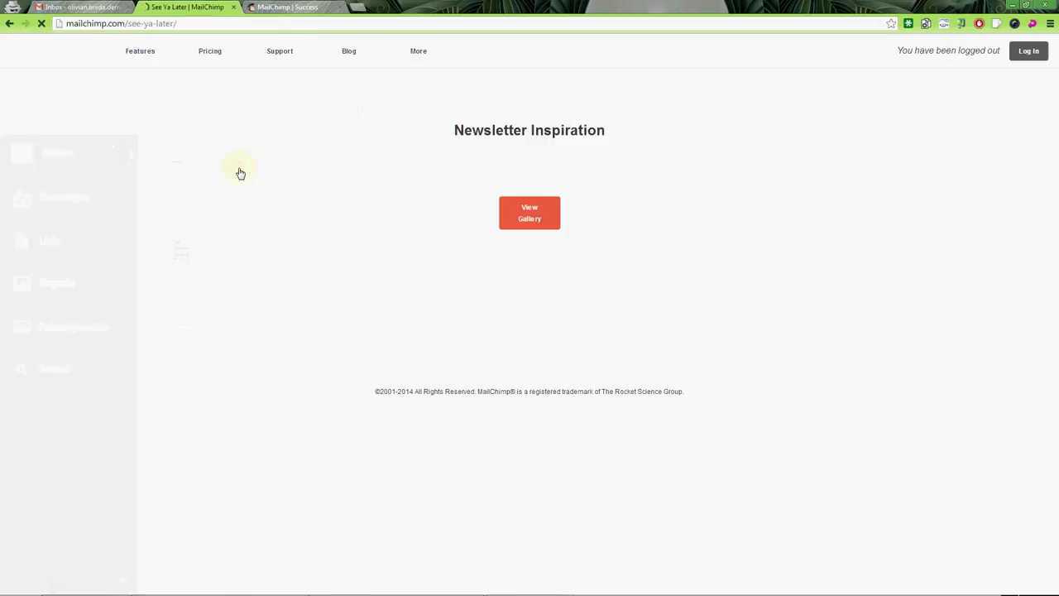
On the MailChimp login form, paste the account username copied from the Notepad notes.
left_click(1017, 59)
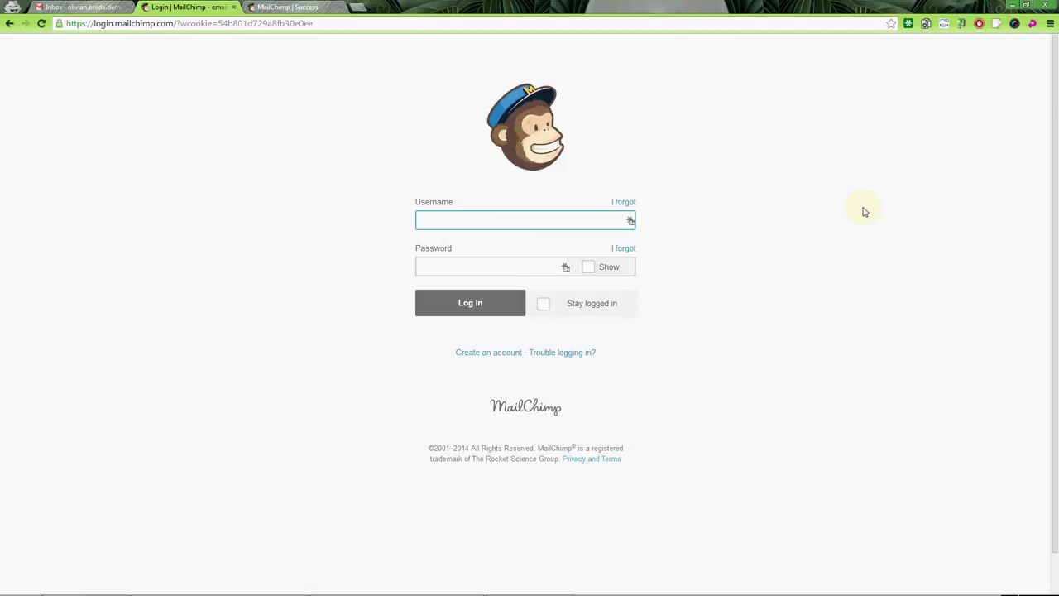
key("alt+Tab")
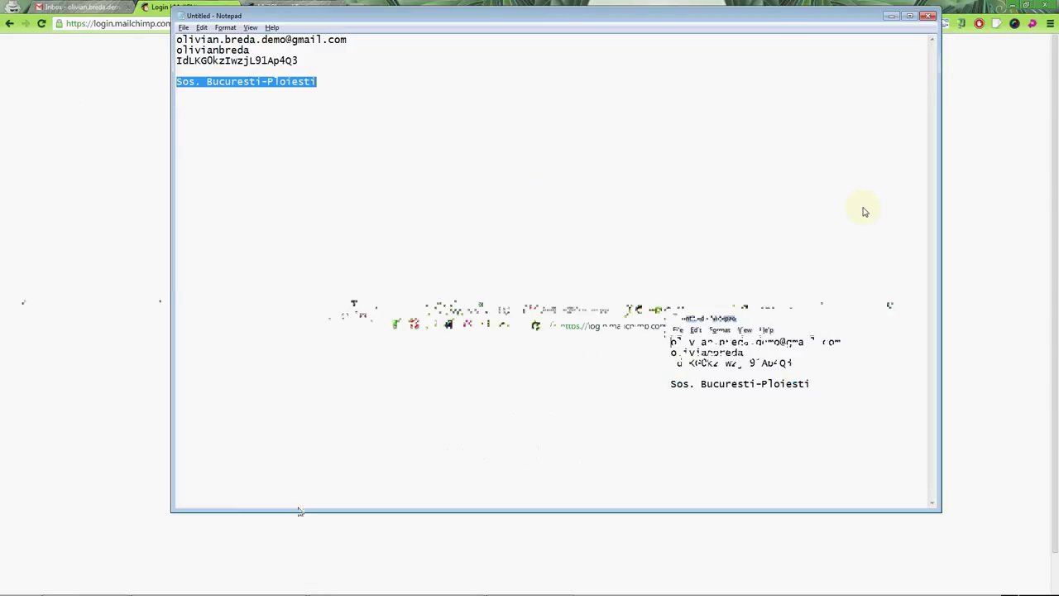
key("Up")
key("Up")
key("Up")
key("shift+Home")
key("ctrl+c")
key("alt+Tab")
key("ctrl+v")
key("Tab")
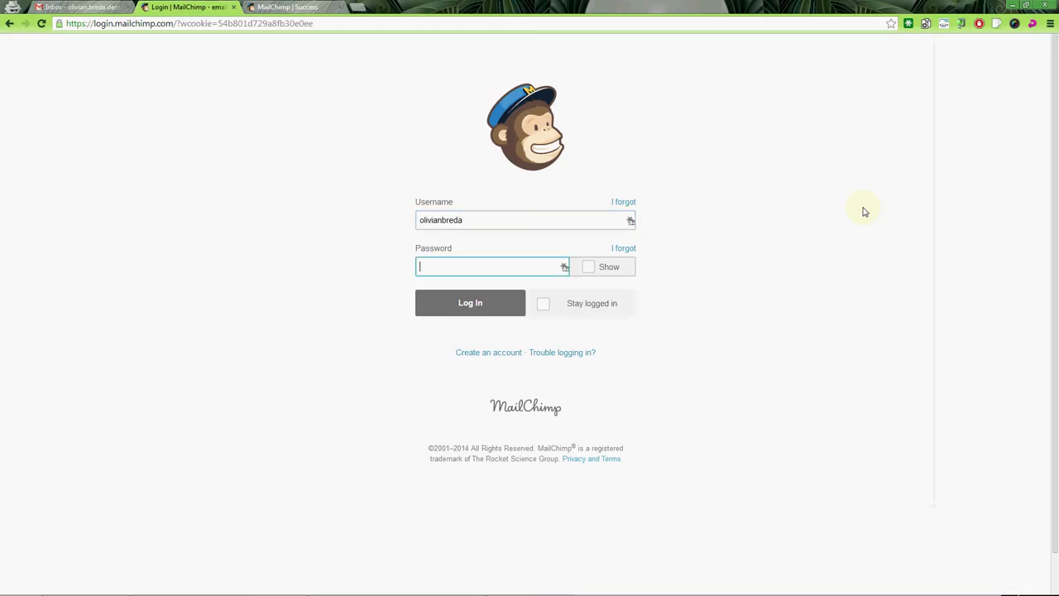
Paste the account password from Notepad, tick Stay logged in, and log in.
key("alt+Tab")
key("Down")
key("shift+End")
key("alt+Tab")
key("ctrl+v")
left_click(542, 304)
left_click(485, 308)
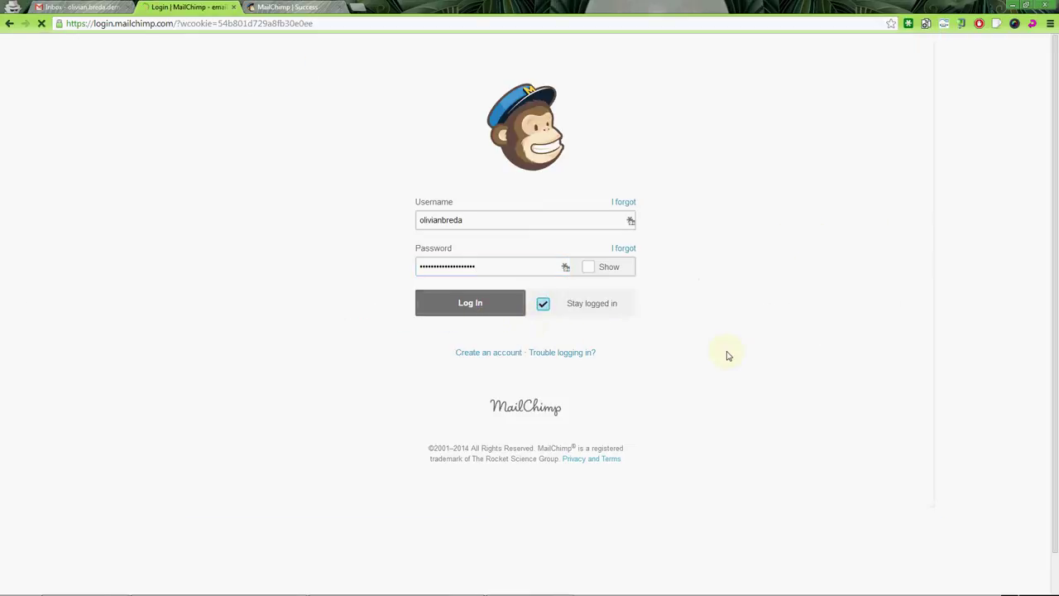